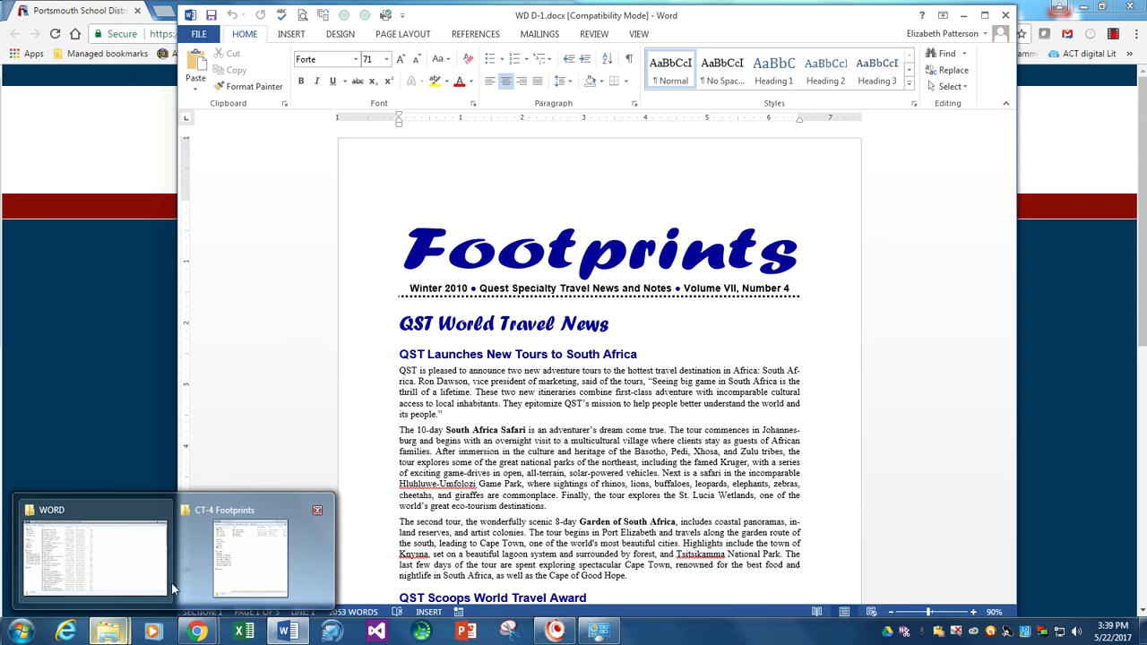
- Open footprintsTable.xlsx from the CT-4 Footprints folder in Excel, and switch back to the WD D-1.docx document in Word
click(238, 574)
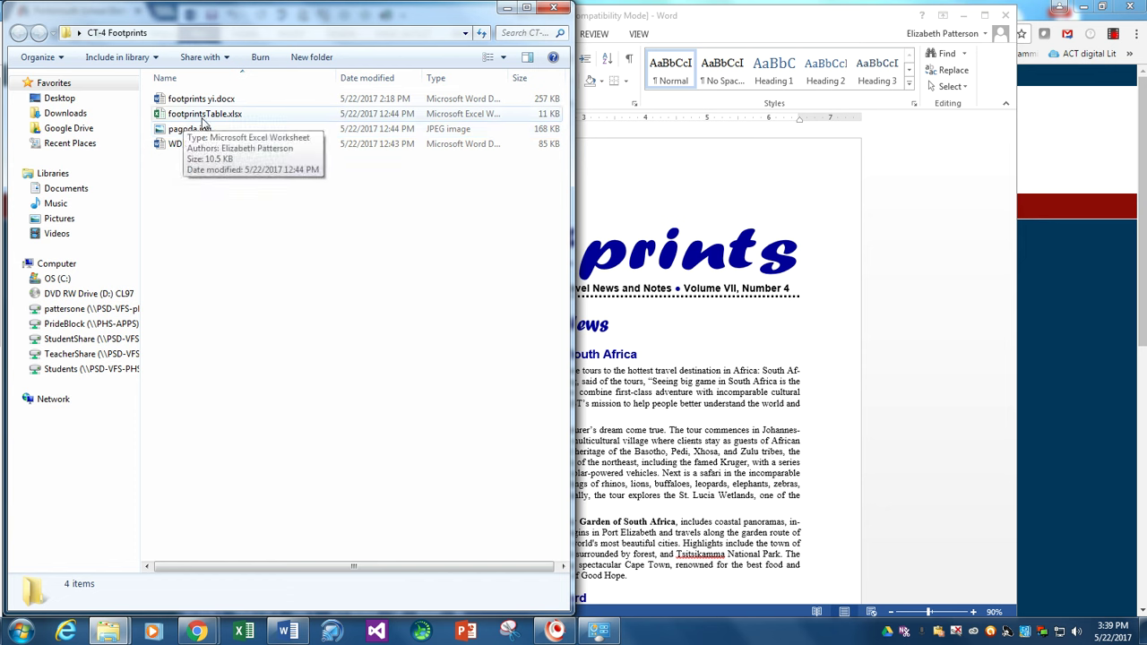
double_click(219, 118)
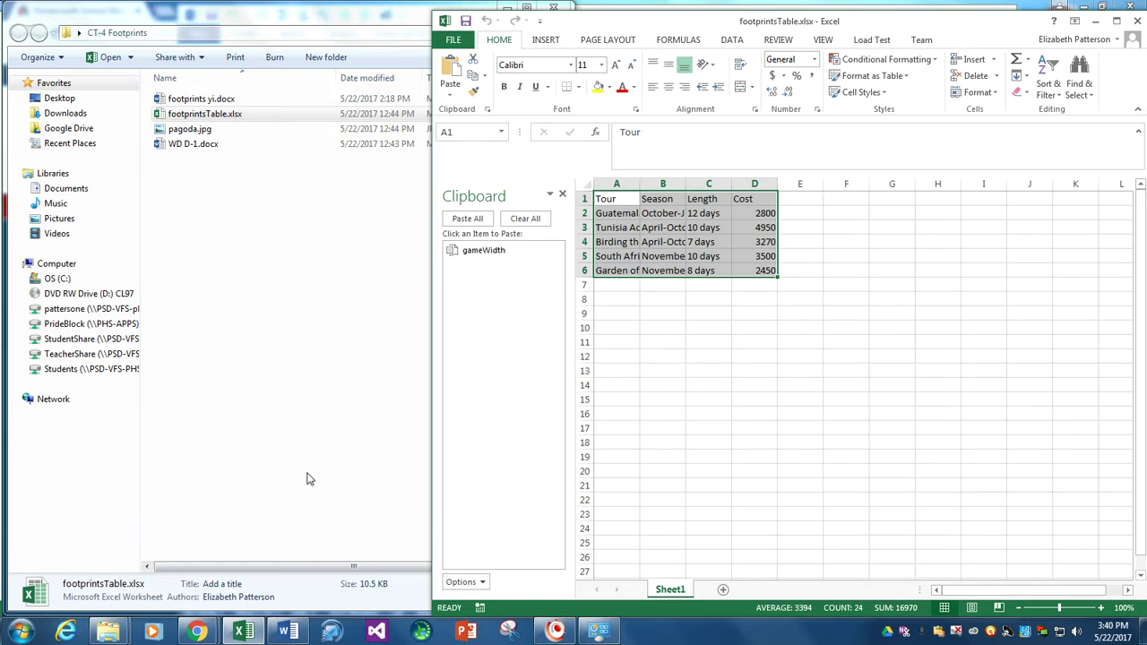
click(286, 632)
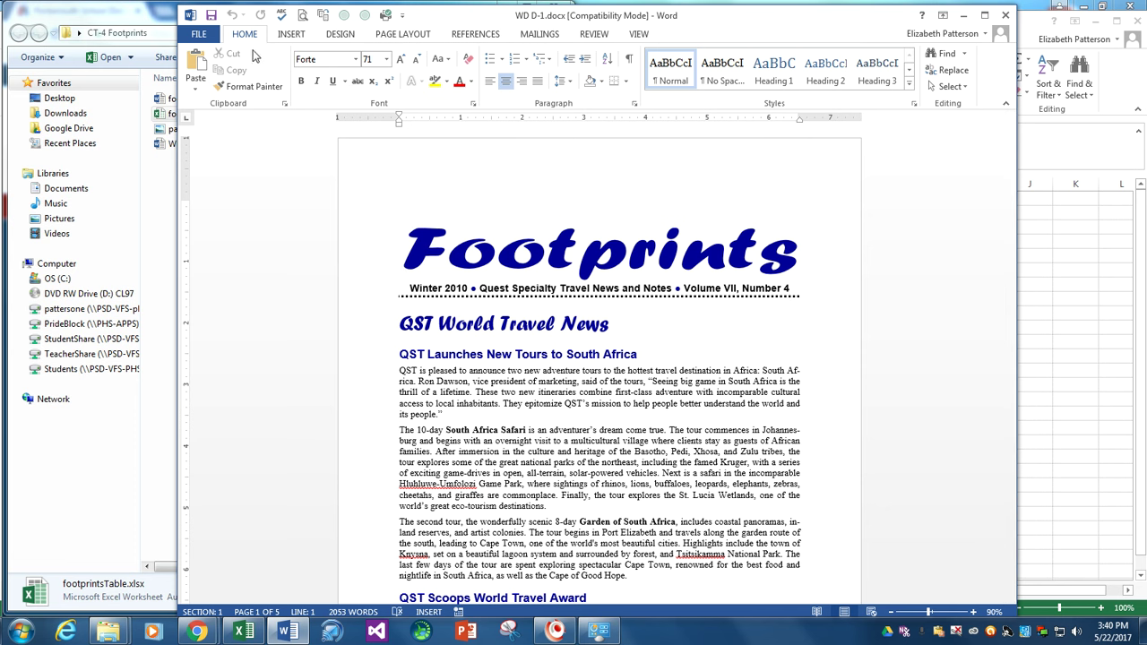
- Save a copy of the document as "footprints gs CT-5" in the CT-4 Footprints folder, accepting the upgrade to the newest file format
click(199, 36)
click(226, 177)
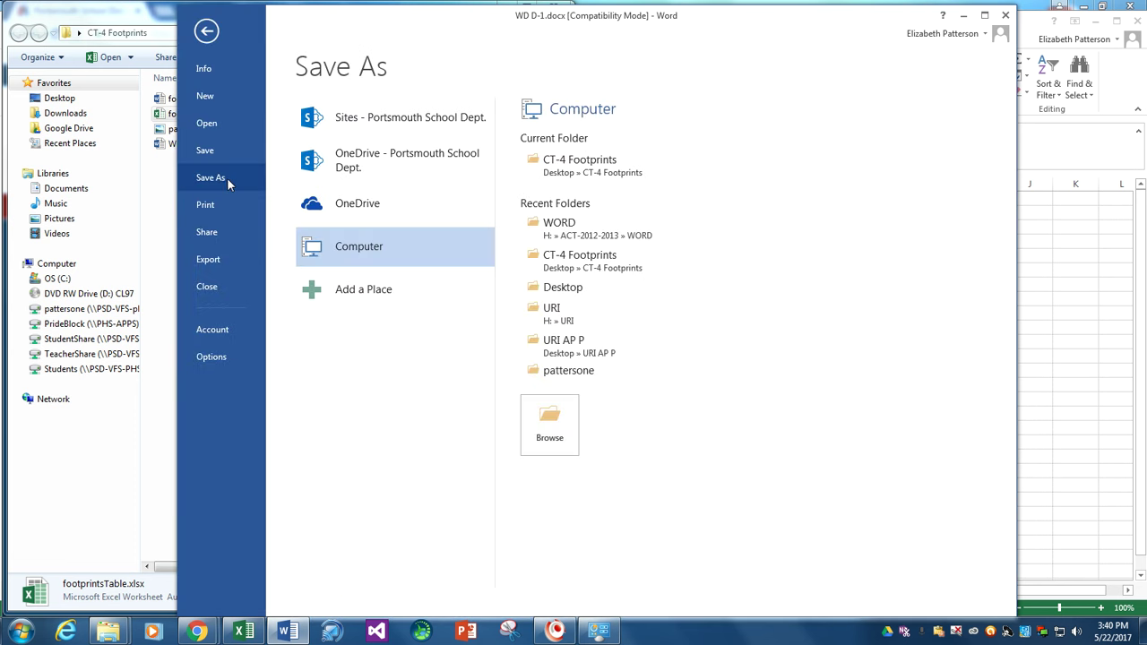
click(578, 265)
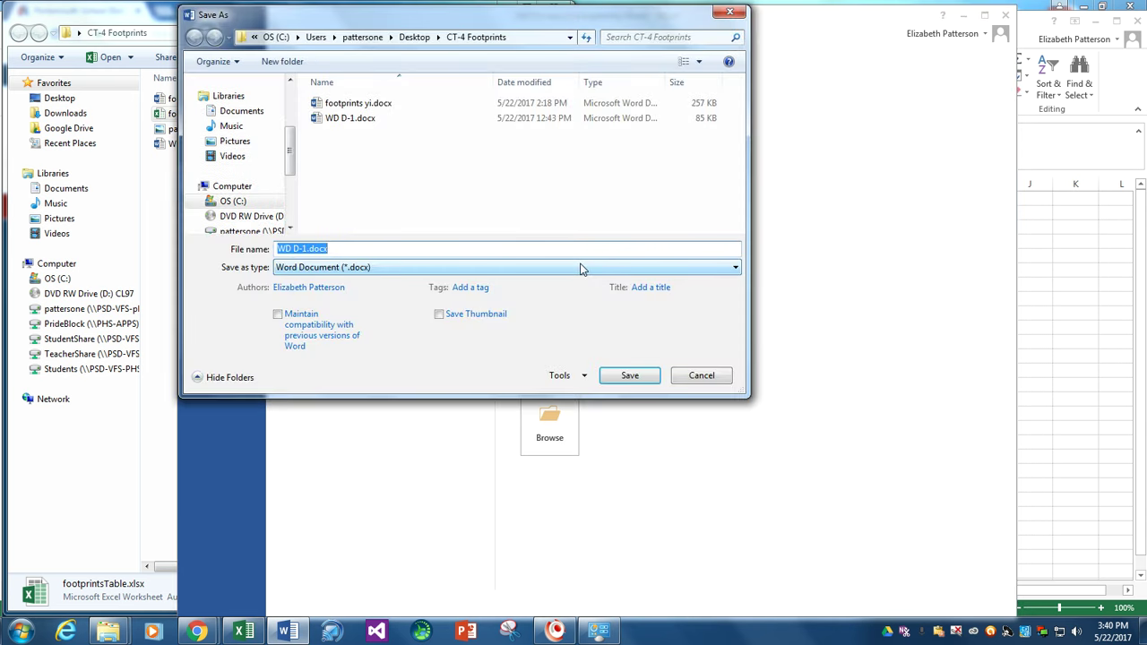
text(fo)
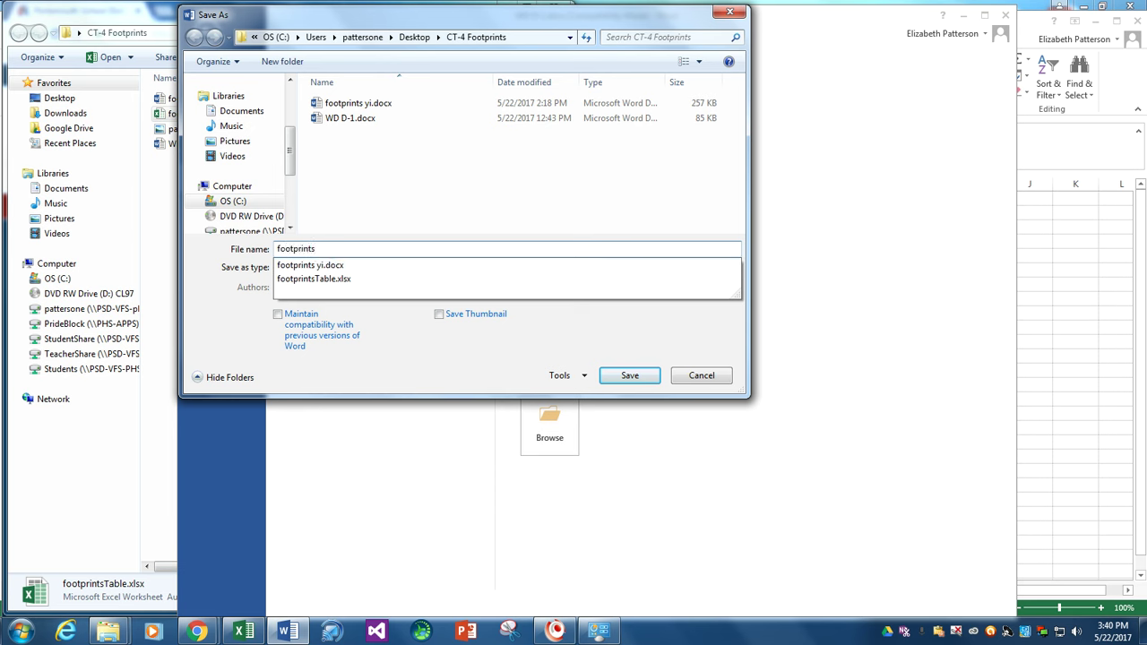
text(otprints )
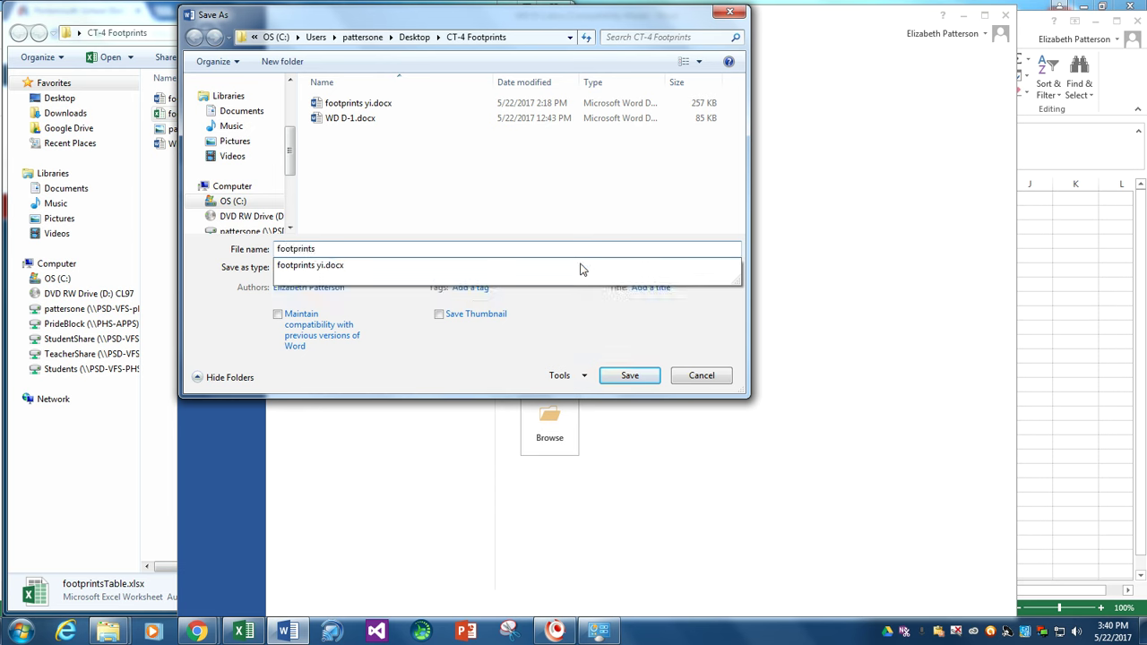
text(gs CT-5)
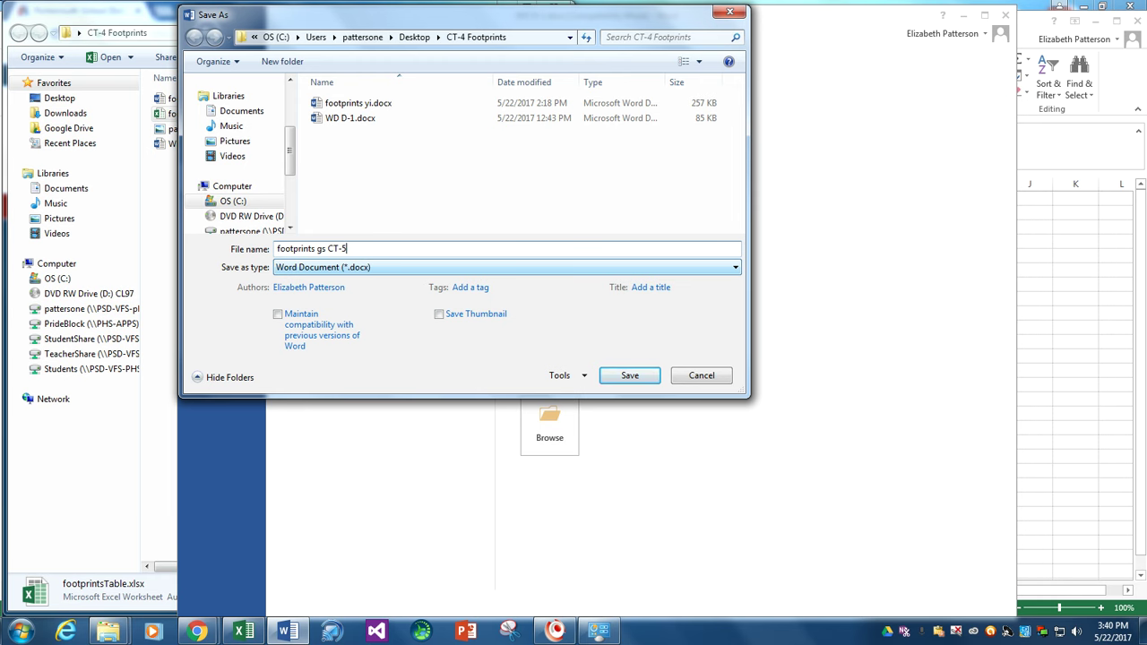
key(Return)
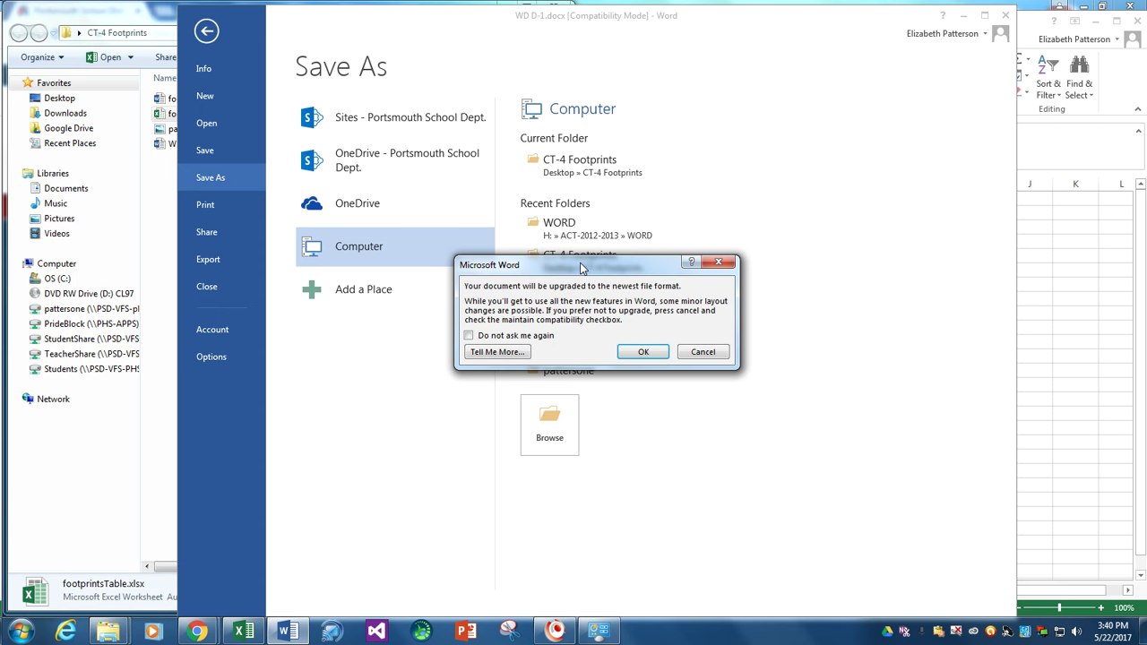
click(644, 351)
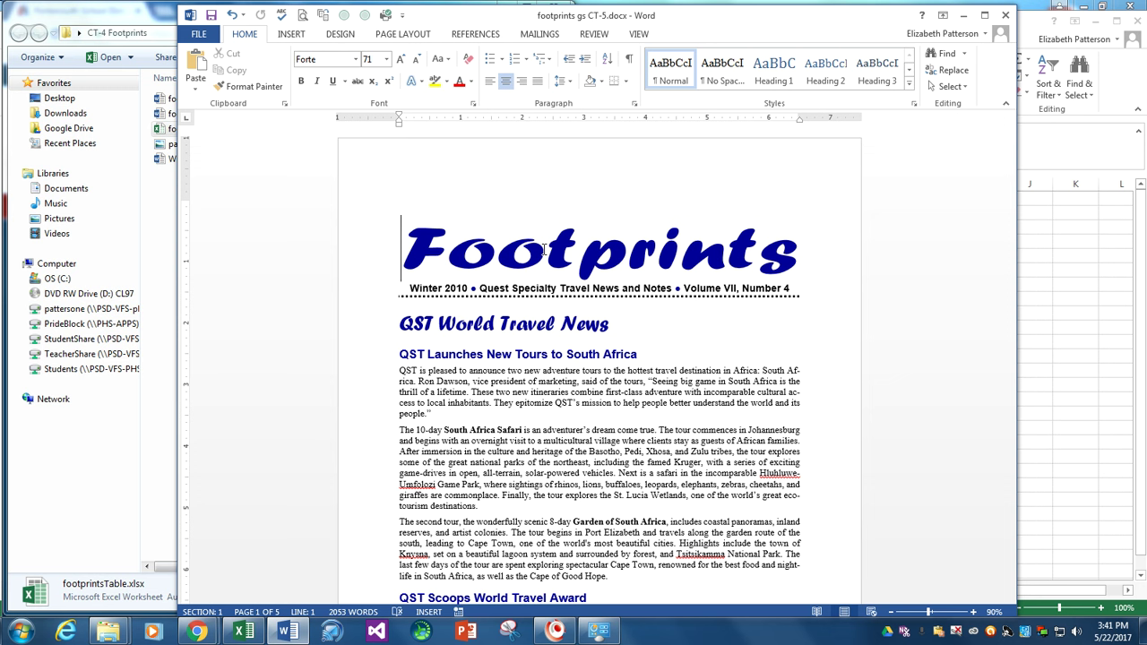
- Set custom page margins of 0.7" on all four sides for the whole document, checking the paper and layout settings before applying
click(445, 179)
click(392, 36)
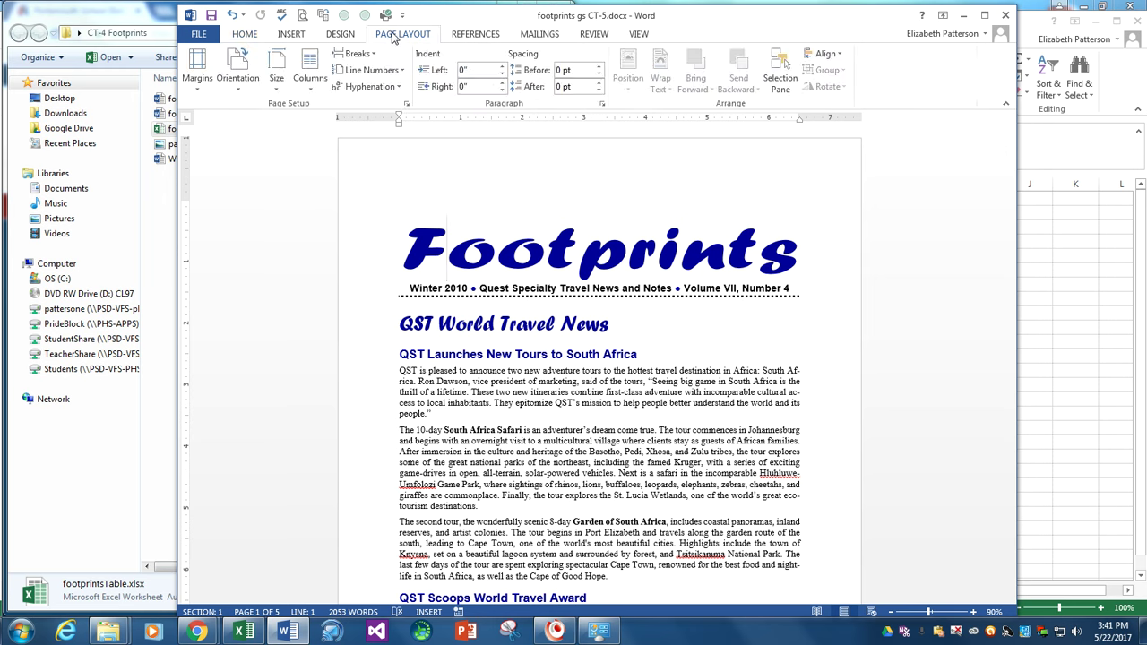
click(198, 81)
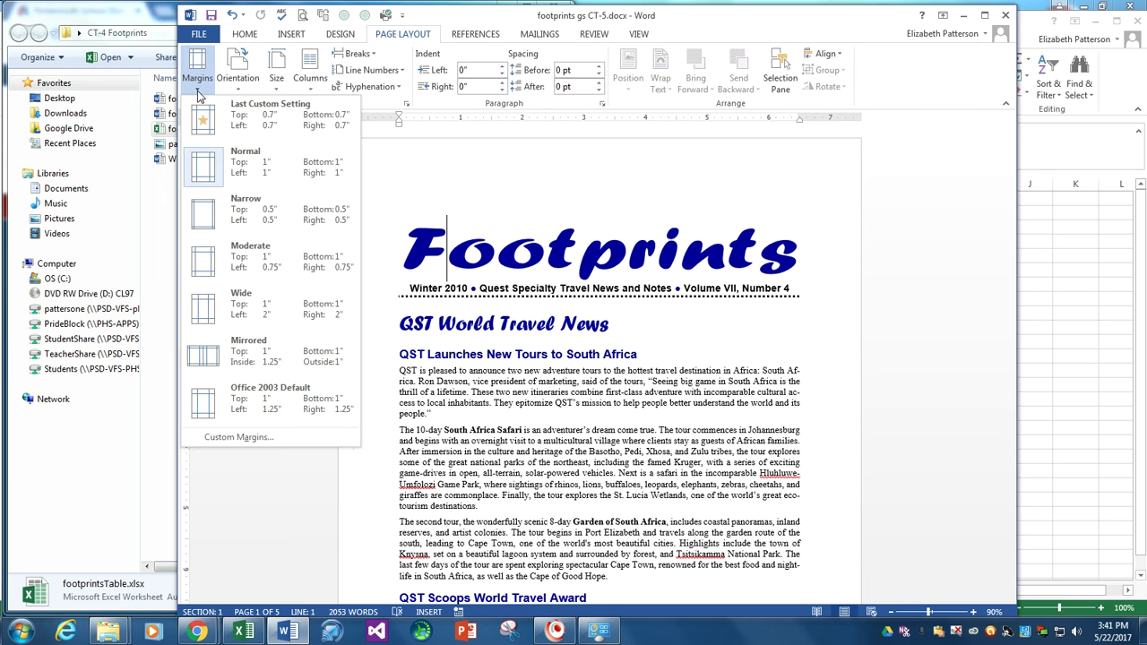
click(235, 437)
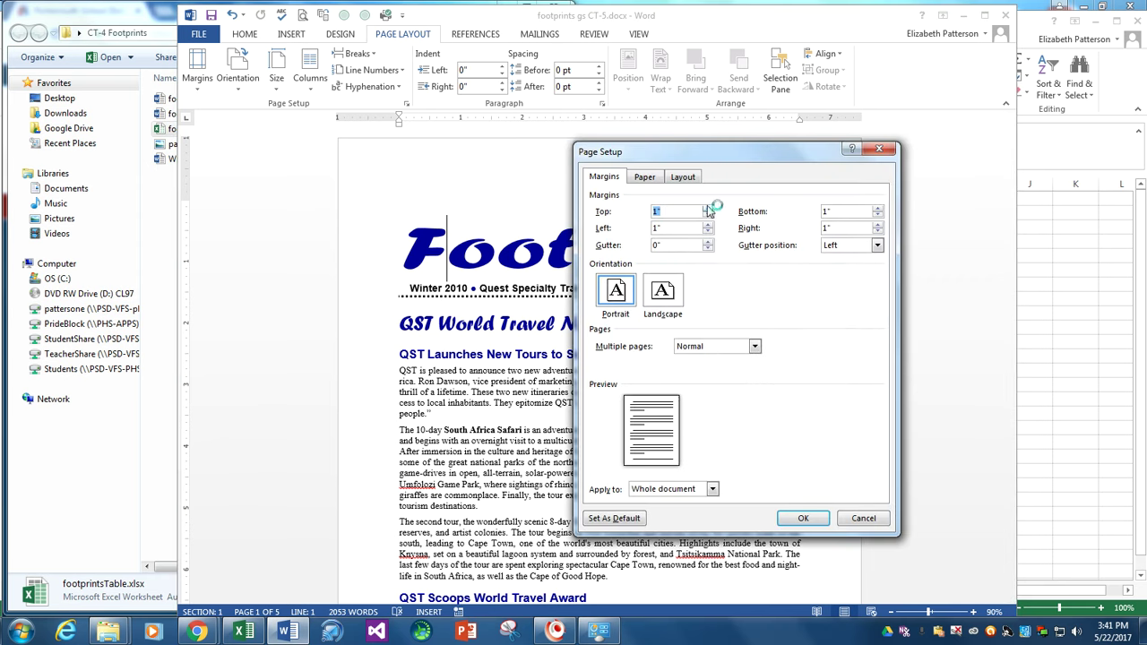
click(708, 218)
click(708, 219)
click(708, 219)
click(708, 233)
click(878, 216)
click(877, 216)
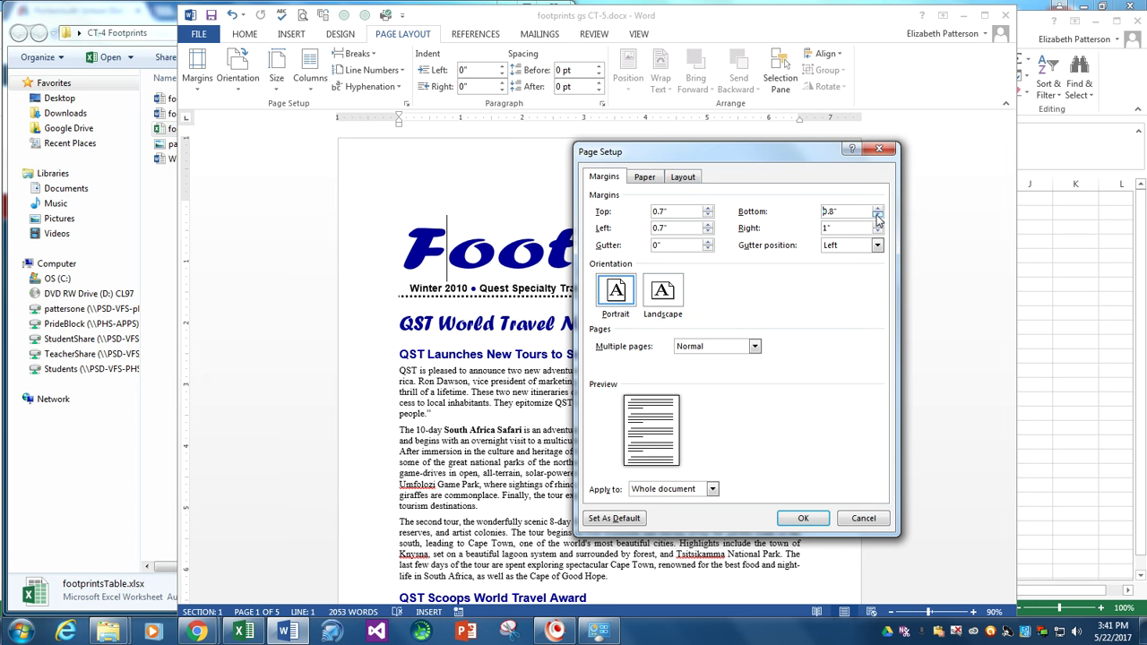
click(878, 232)
click(649, 181)
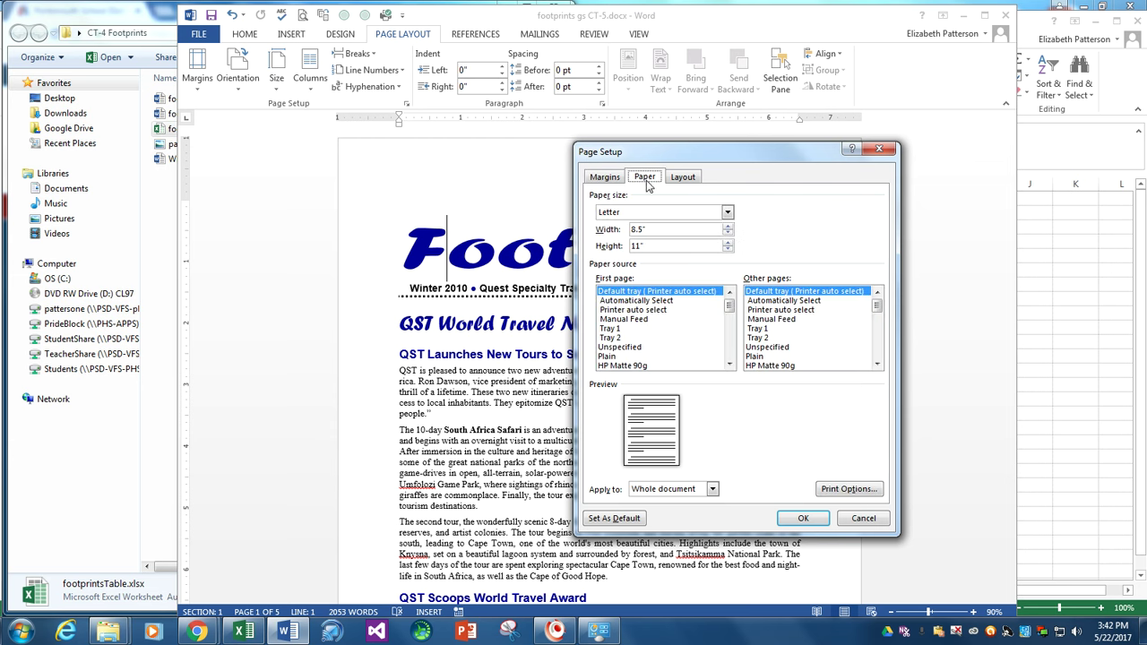
click(682, 182)
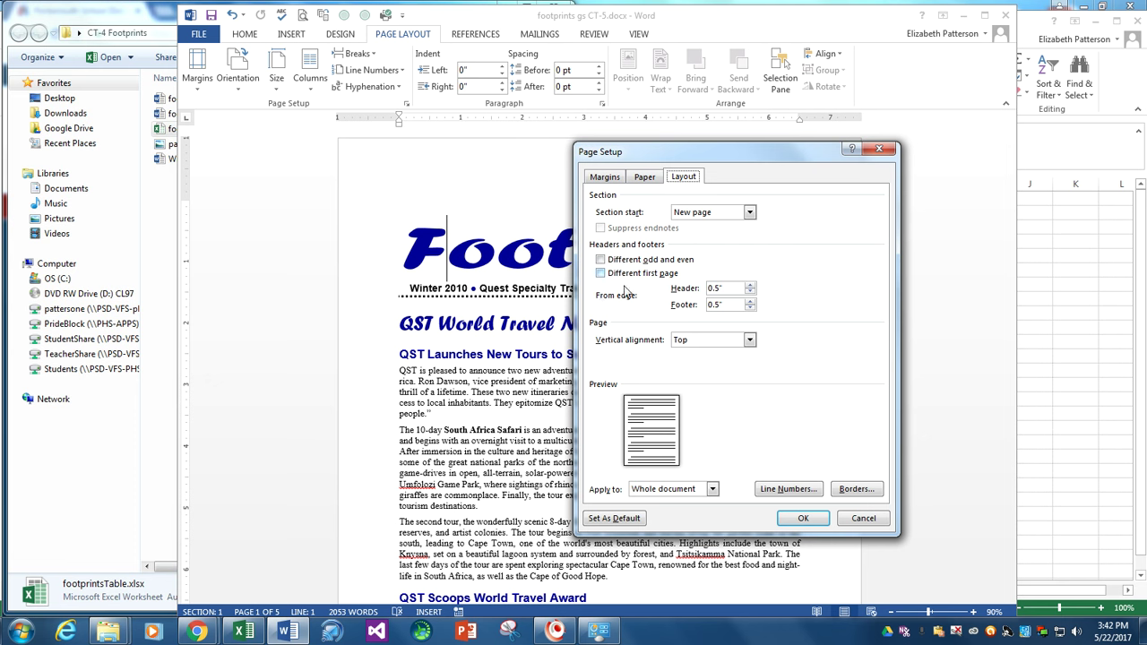
click(801, 519)
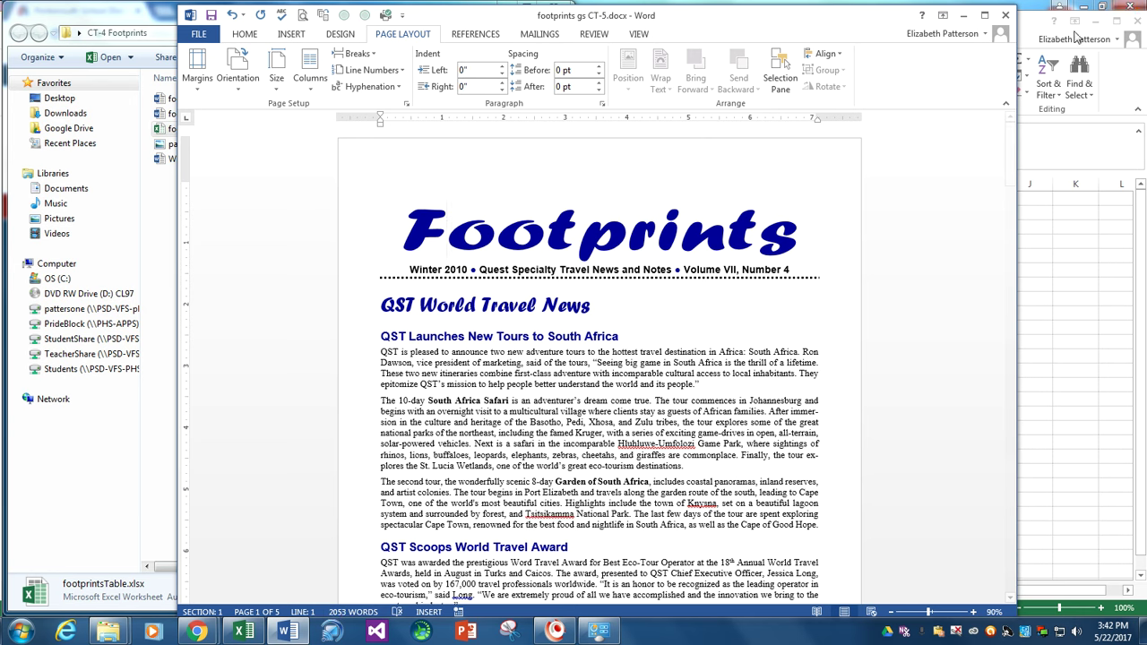
- Maximize the document window and check that the status bar is set to display the section number
click(984, 15)
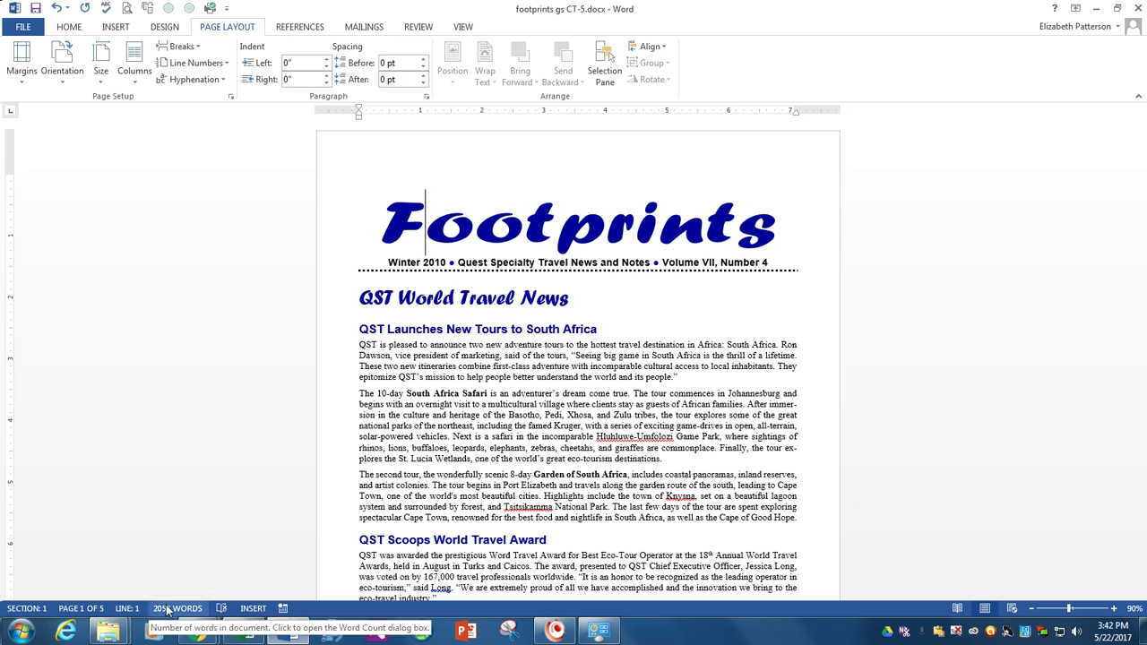
click(744, 609)
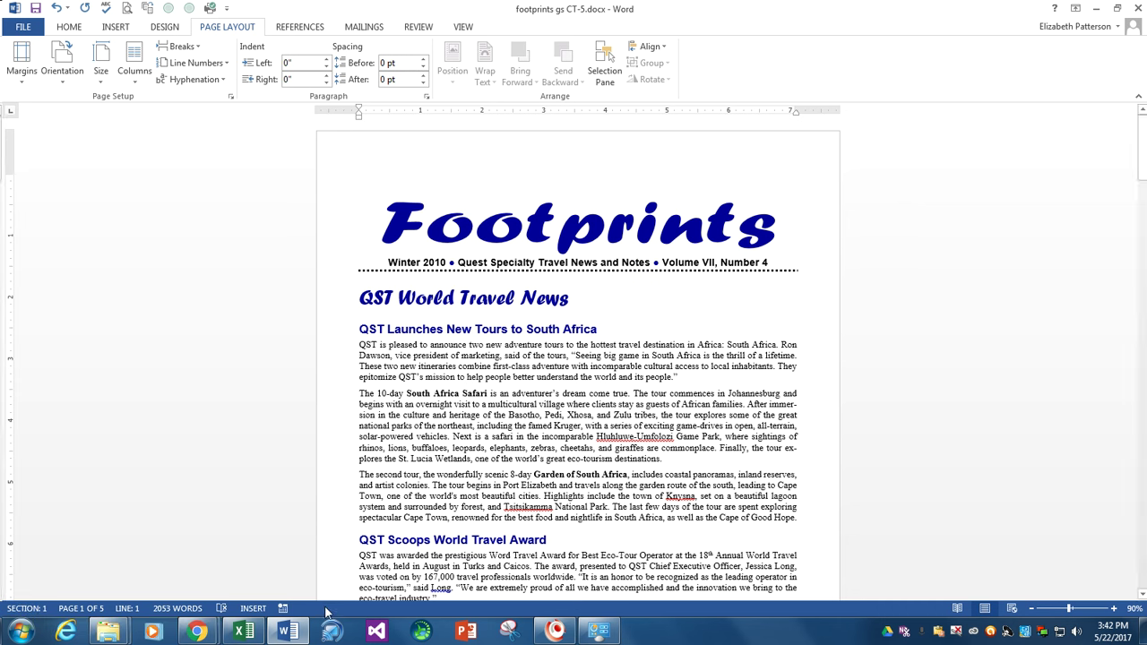
right_click(326, 609)
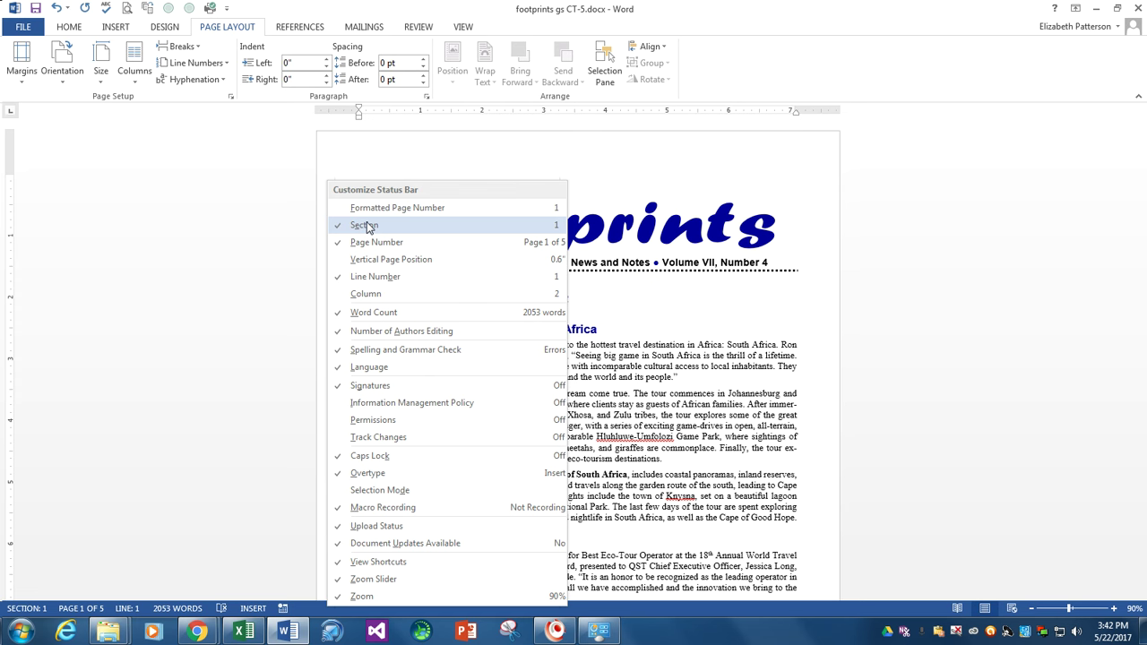
click(306, 237)
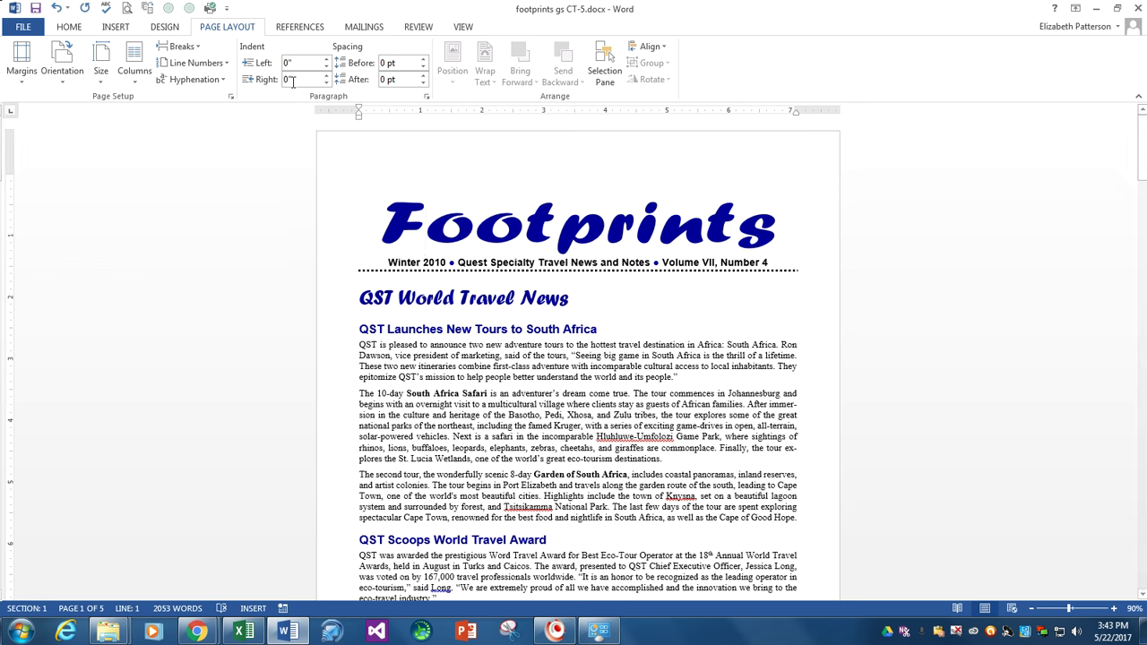
- Show the formatting marks and insert a continuous section break before the heading "QST Launches New Tours to South Africa"
click(62, 27)
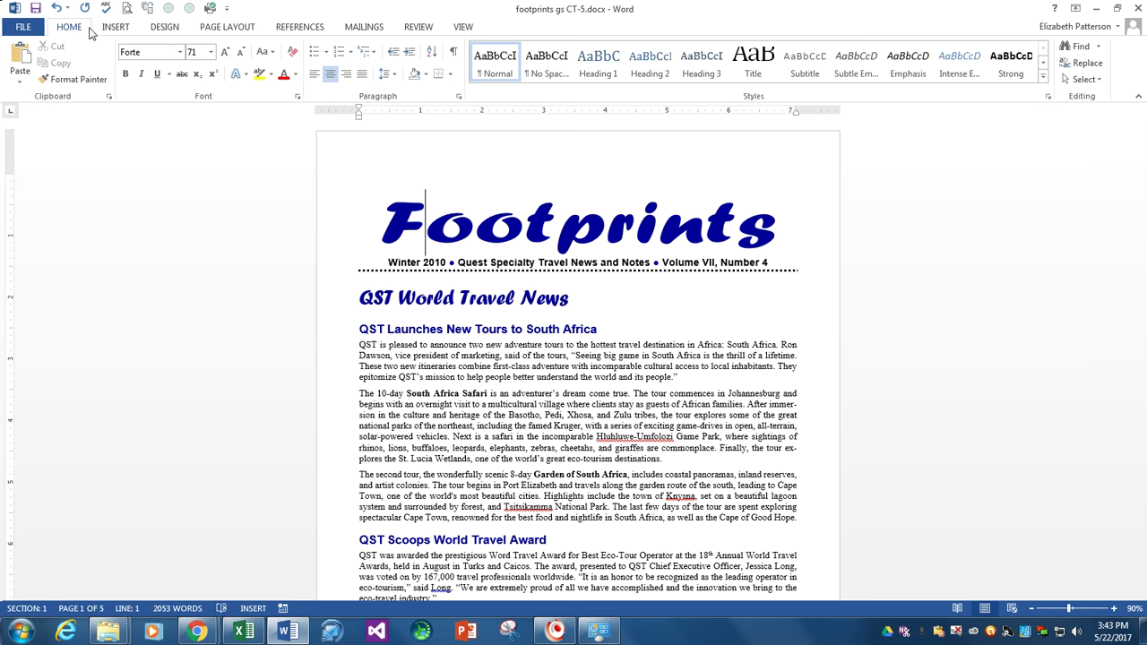
click(454, 52)
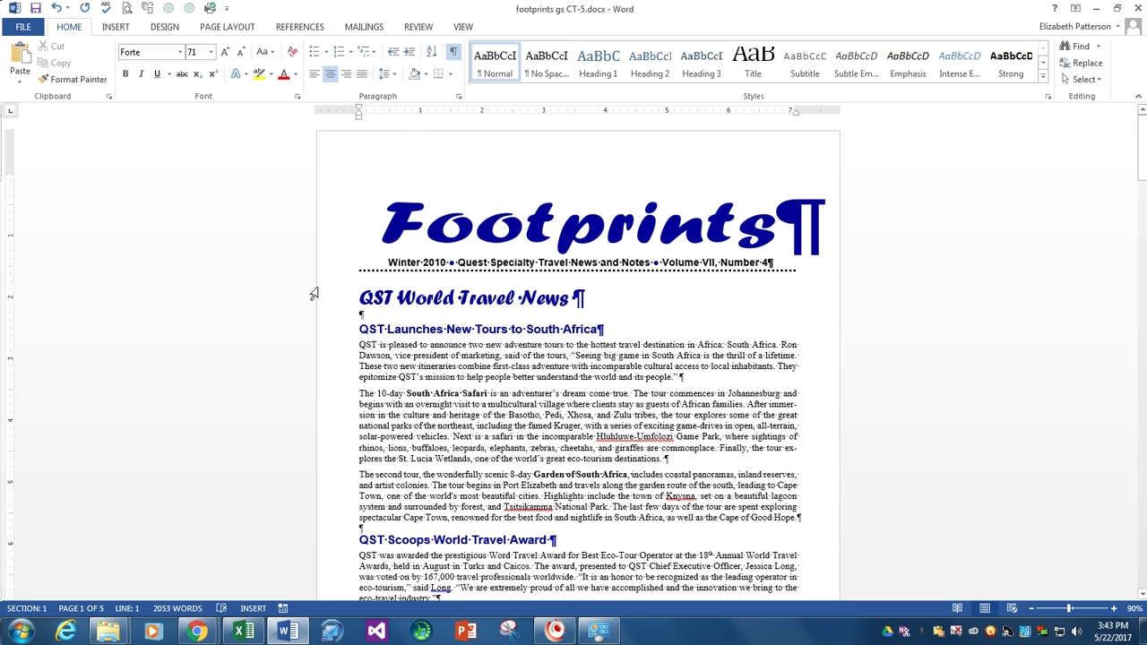
click(359, 329)
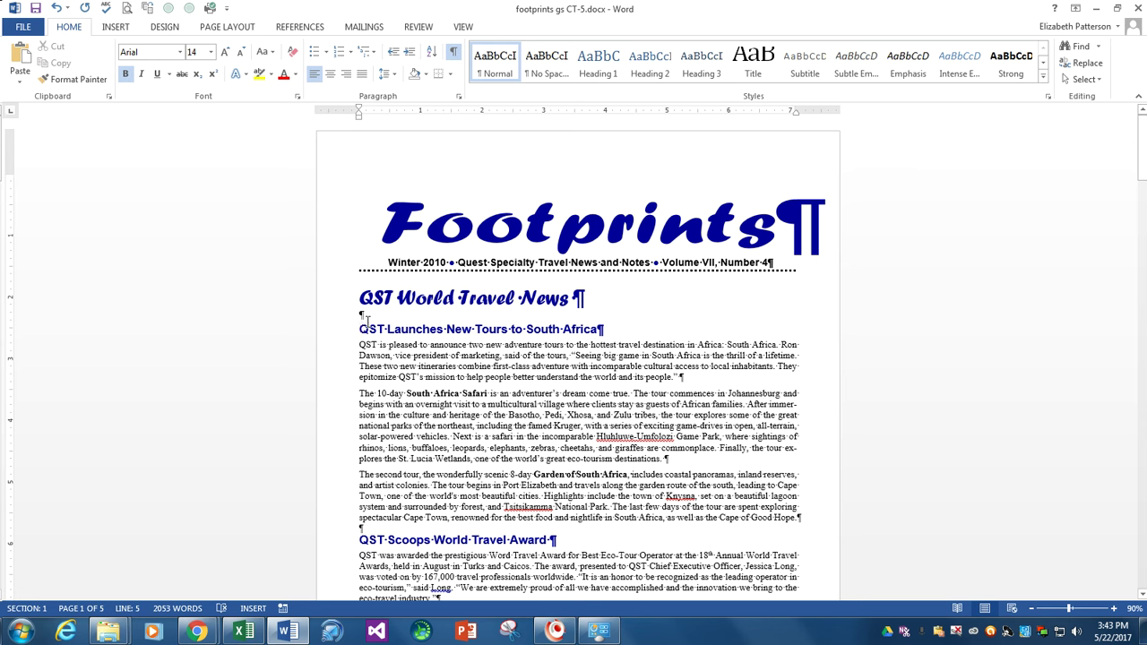
click(240, 27)
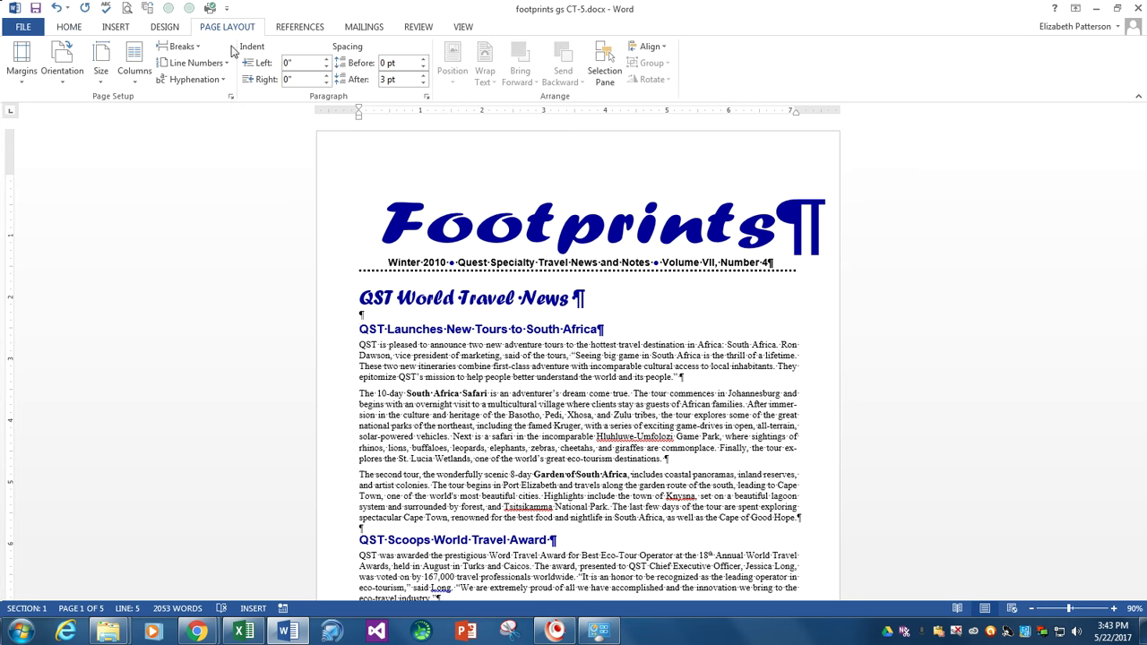
click(182, 46)
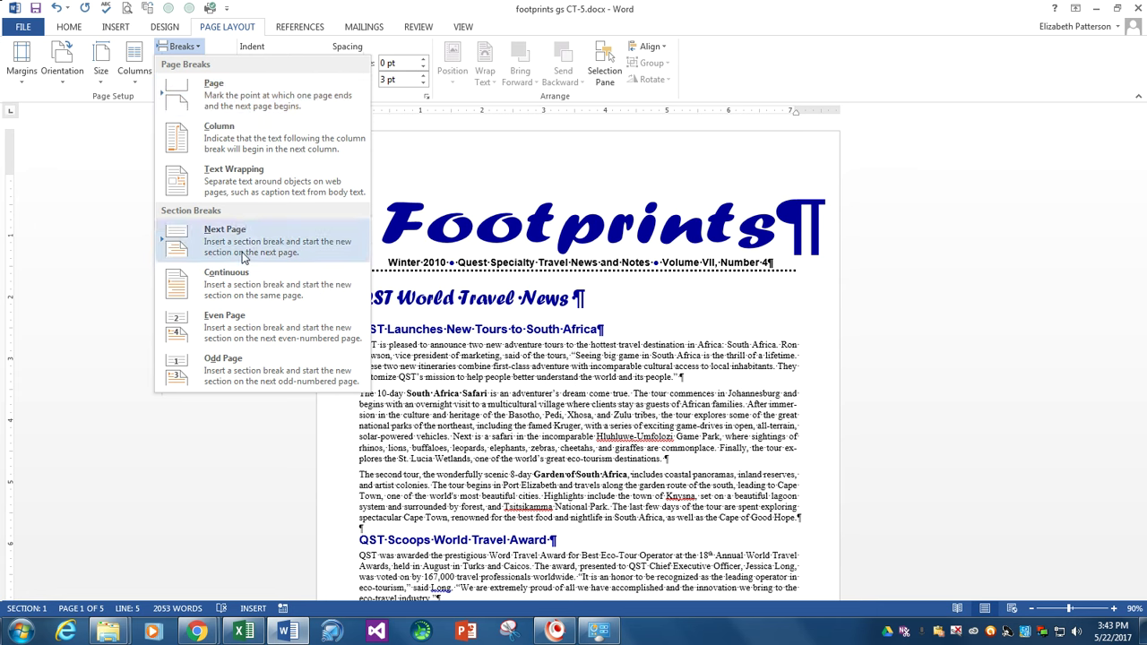
click(251, 285)
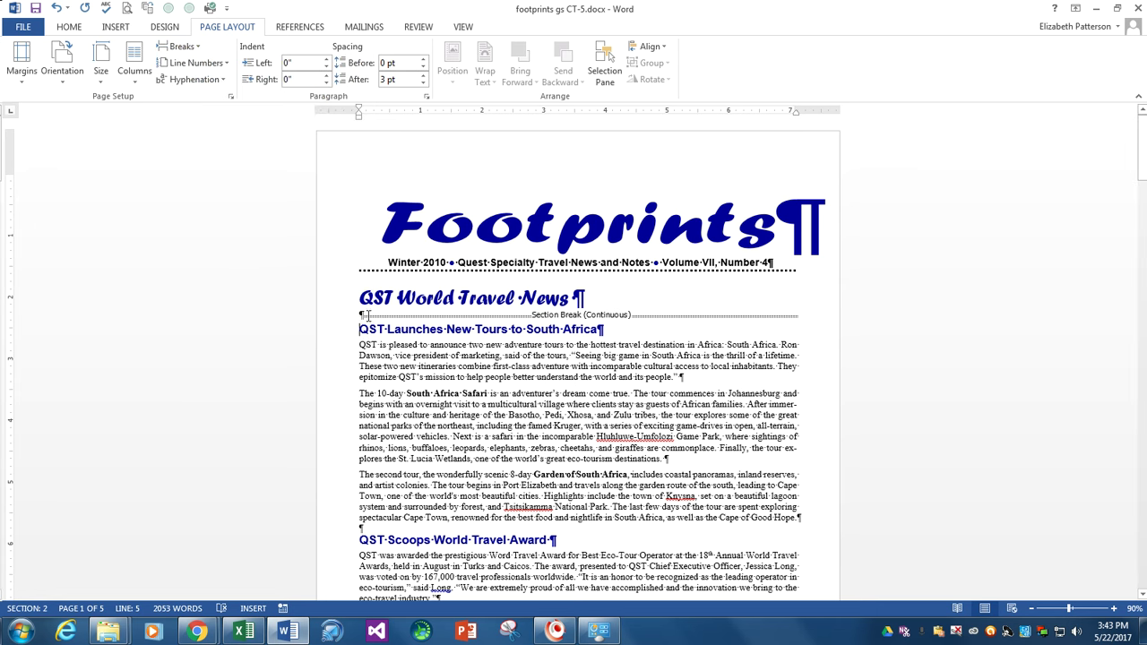
- Format the section that starts at "QST Launches New Tours to South Africa" in two columns
click(608, 230)
click(466, 449)
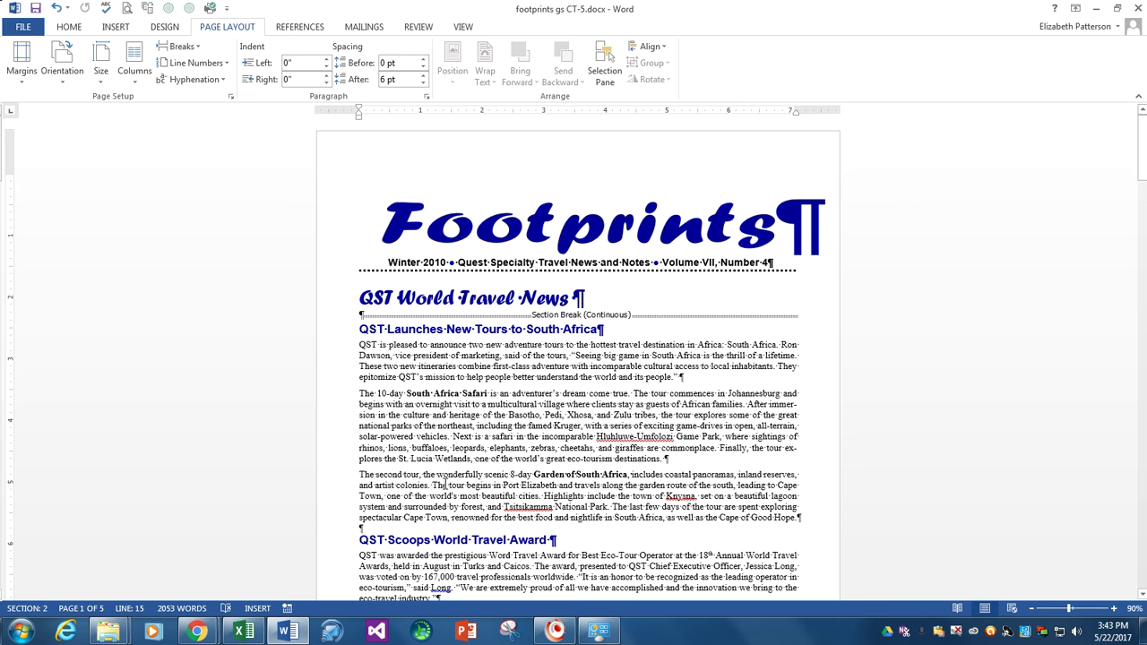
click(543, 439)
click(573, 408)
click(135, 72)
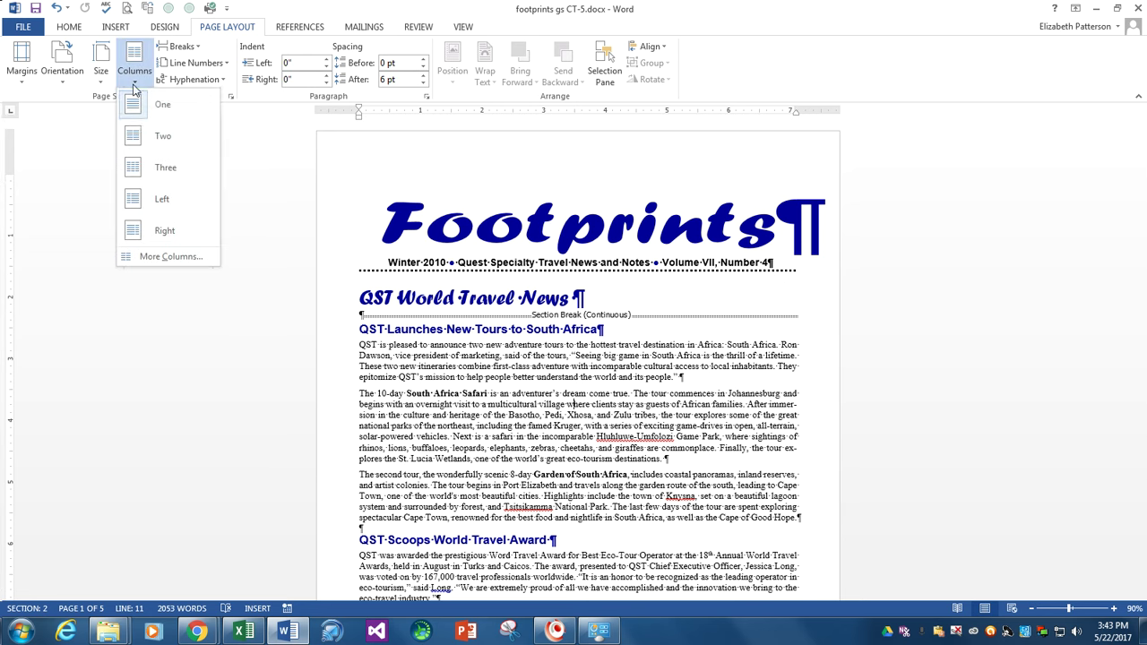
click(133, 143)
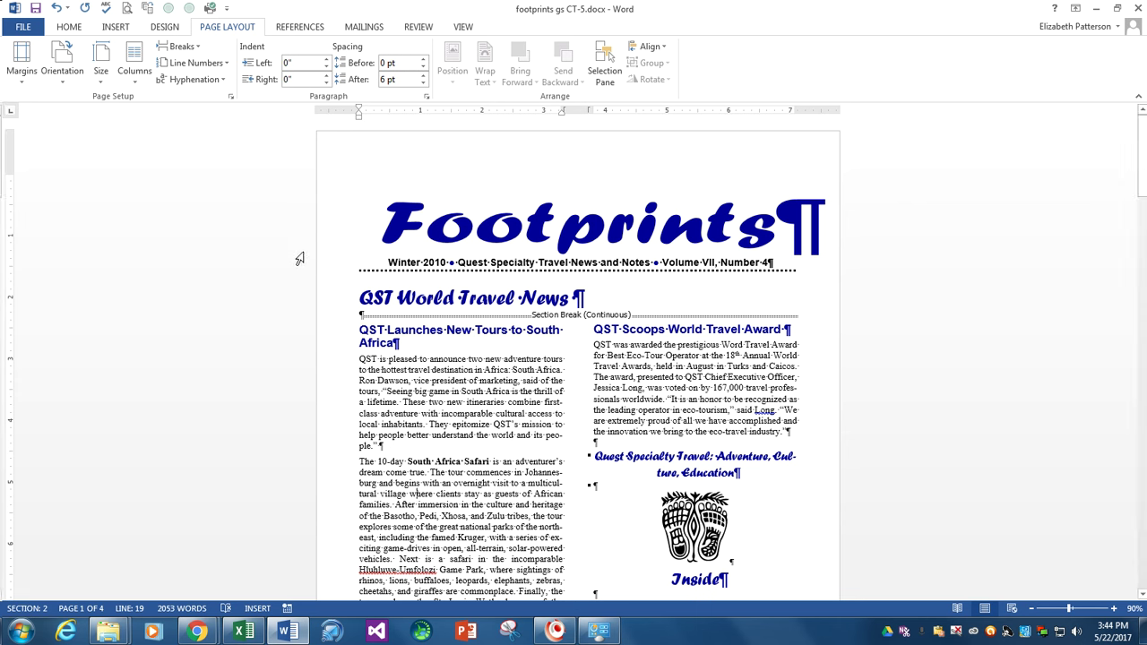
- Insert a next-page section break before the title "Spotlight on Japan: Visiting a Ryokan in the Land of the Shoguns"
scroll(467, 414, down, 12)
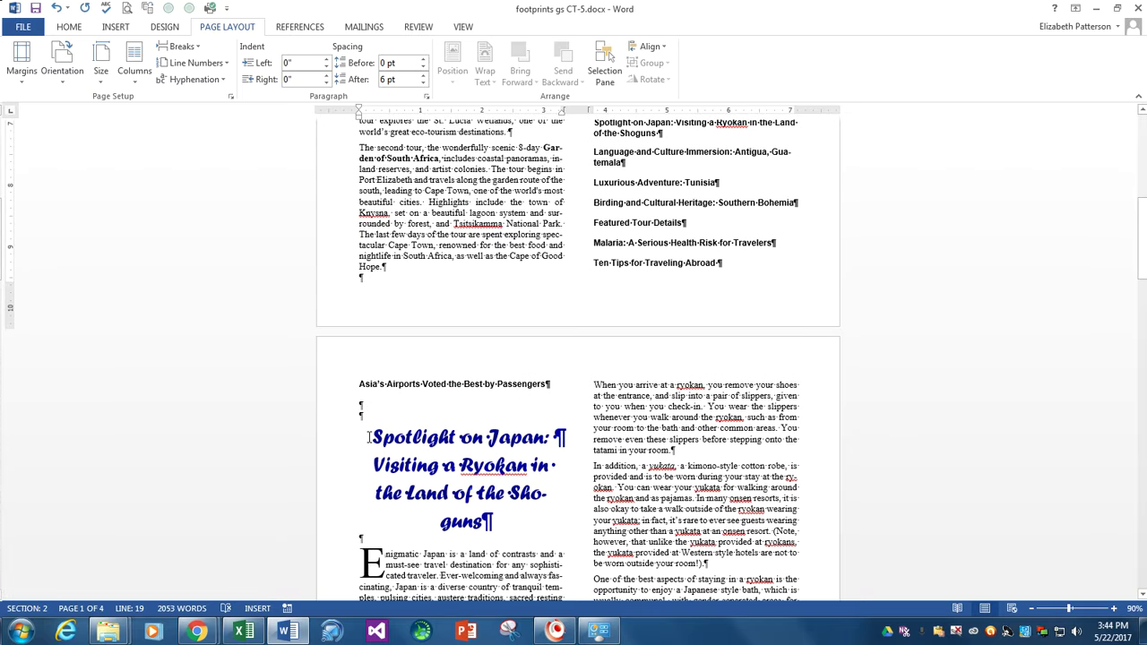
click(369, 438)
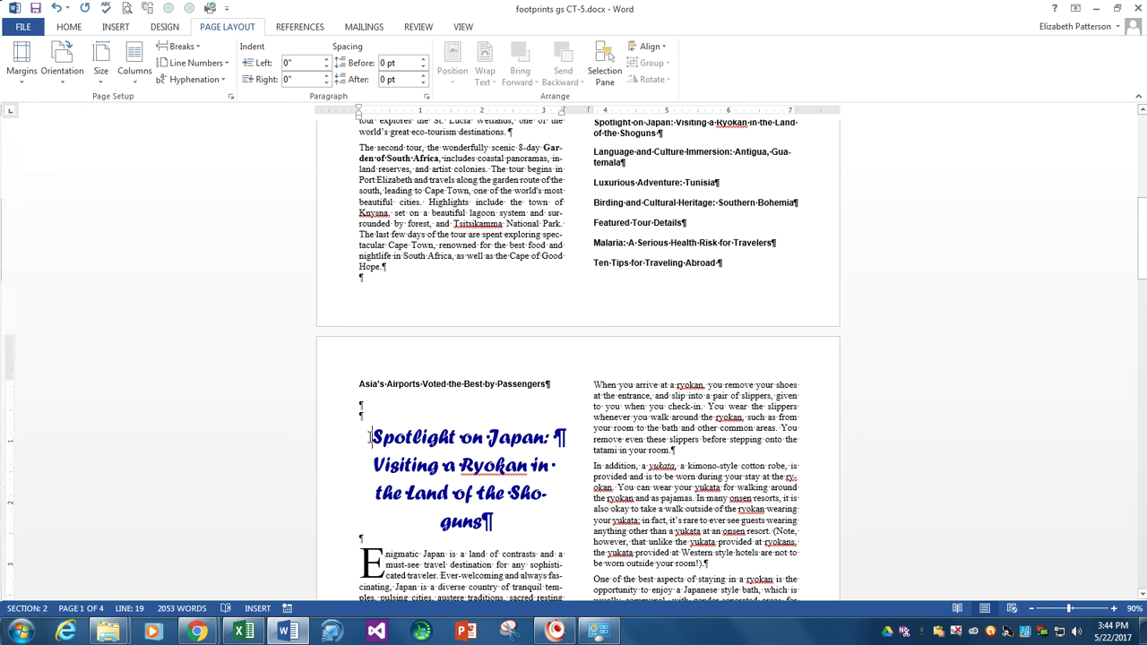
click(201, 50)
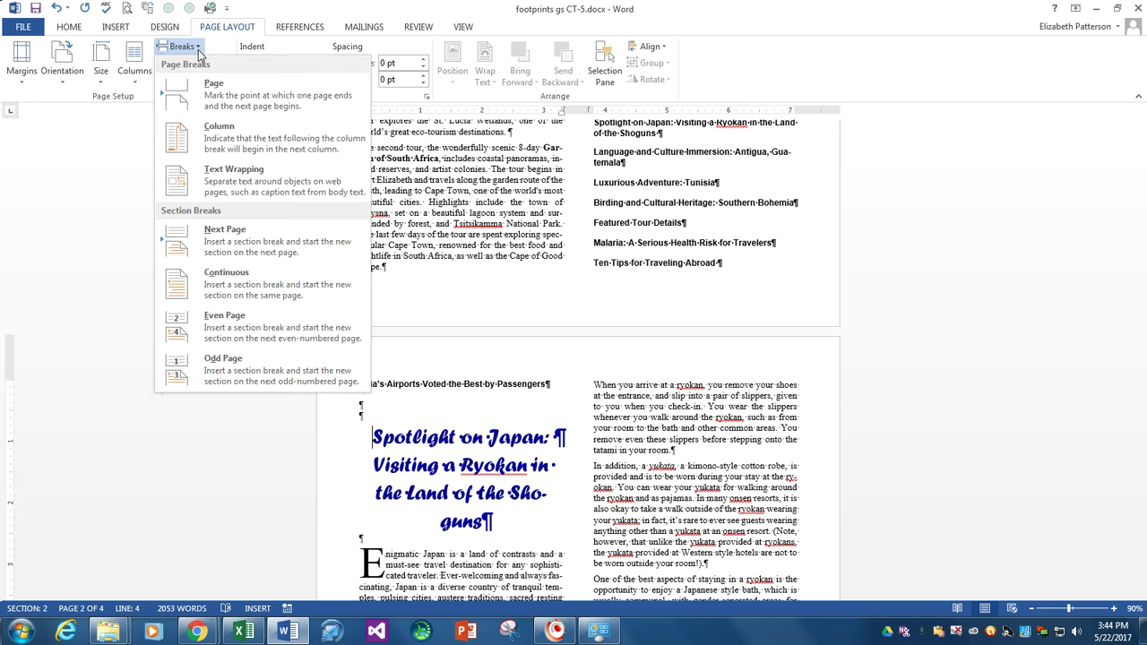
click(269, 245)
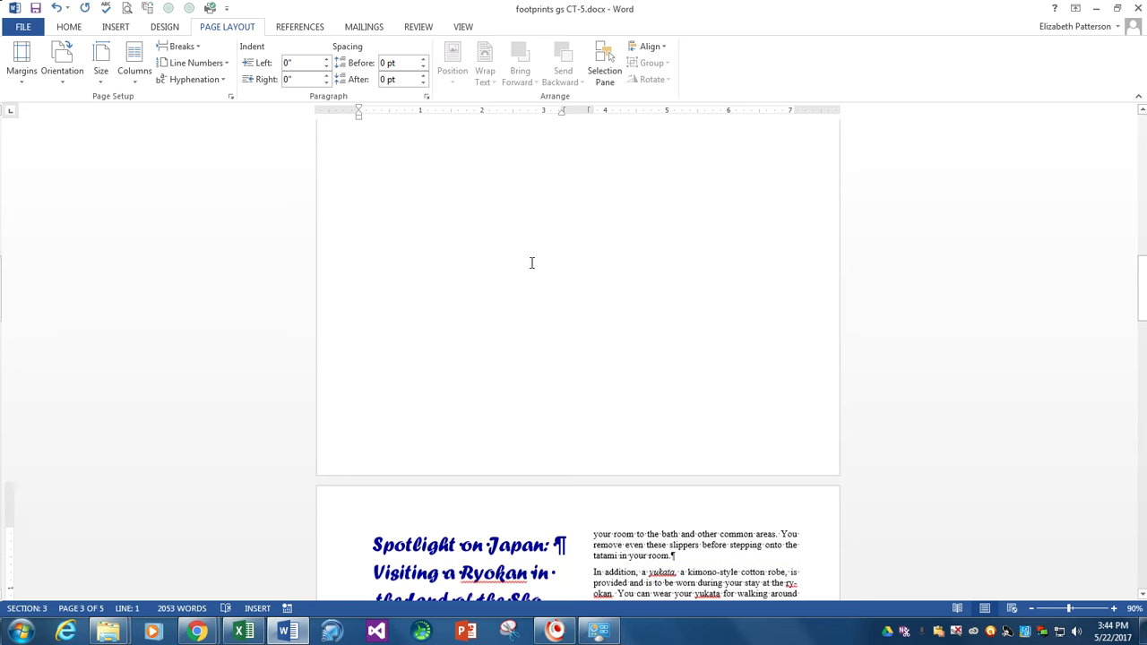
- Insert a page break before the heading "Language and Culture Immersion: Antigua, Guatemala"
scroll(535, 263, down, 3)
scroll(573, 294, down, 5)
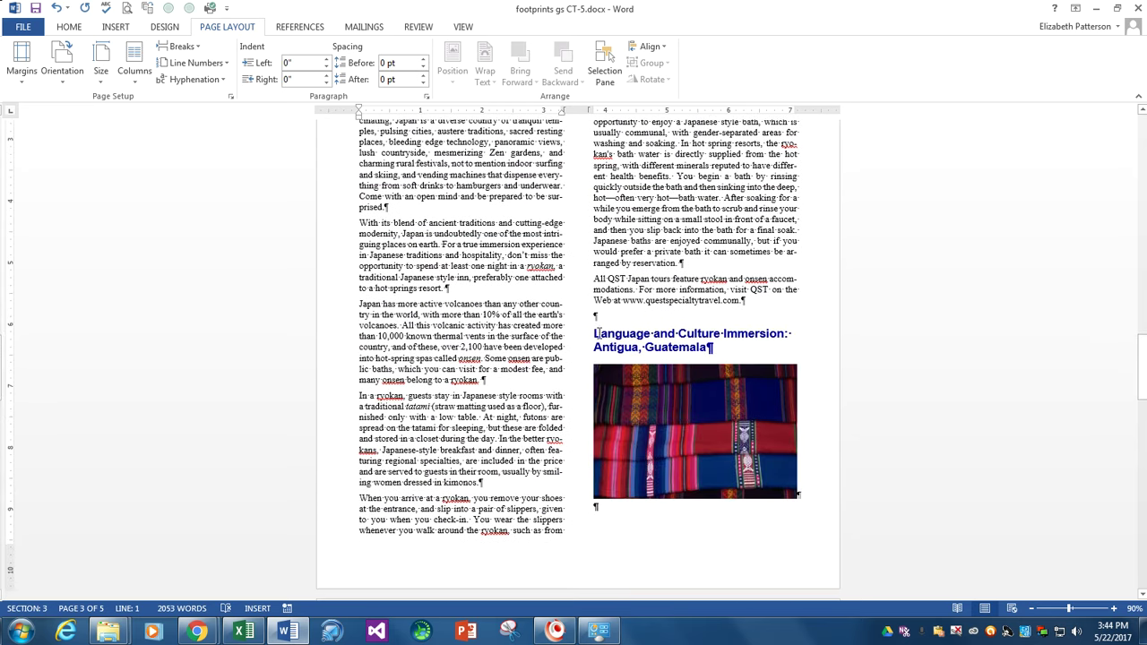
click(591, 335)
key(ctrl+Return)
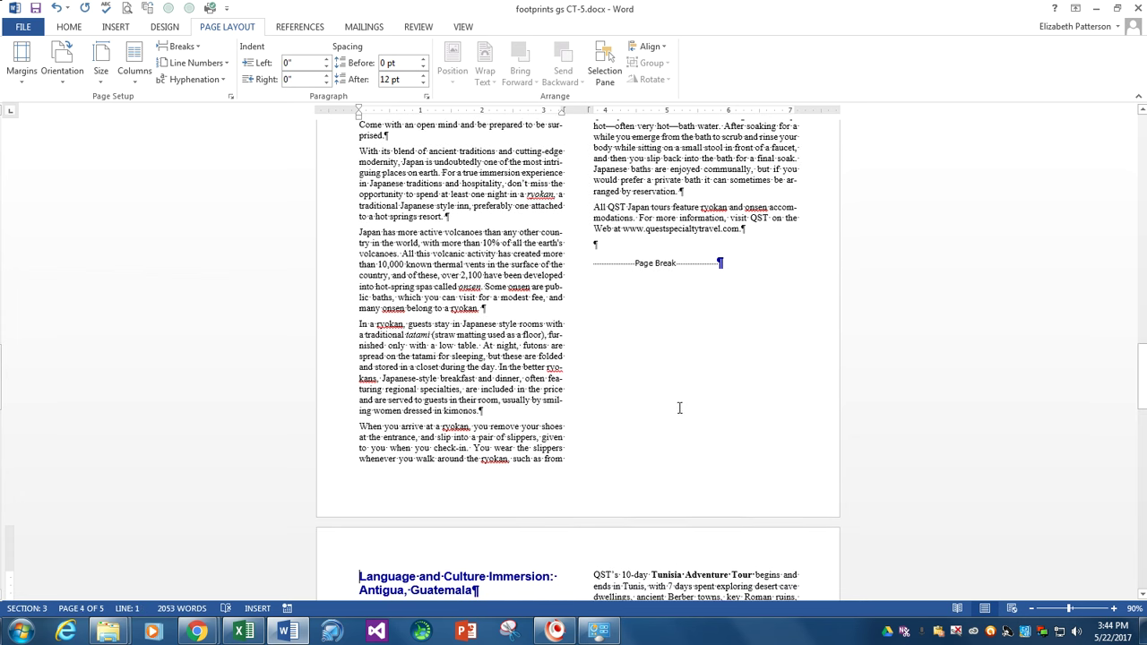
- Insert a page break before the heading "Traveler's Corner"
scroll(674, 400, down, 3)
scroll(676, 401, down, 11)
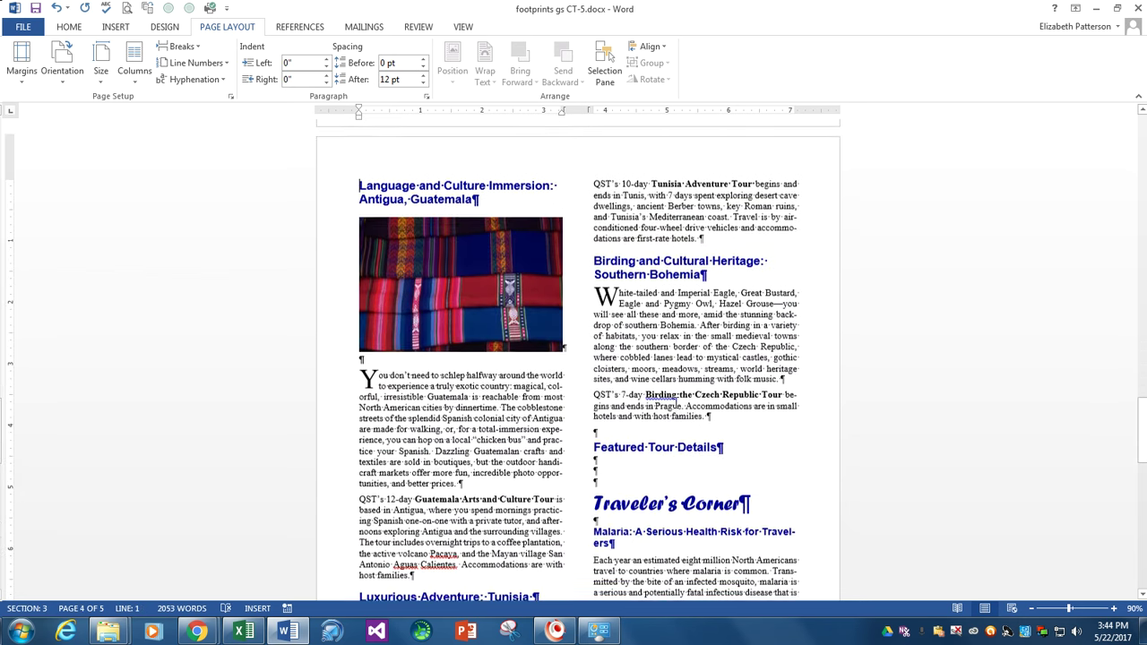
click(594, 413)
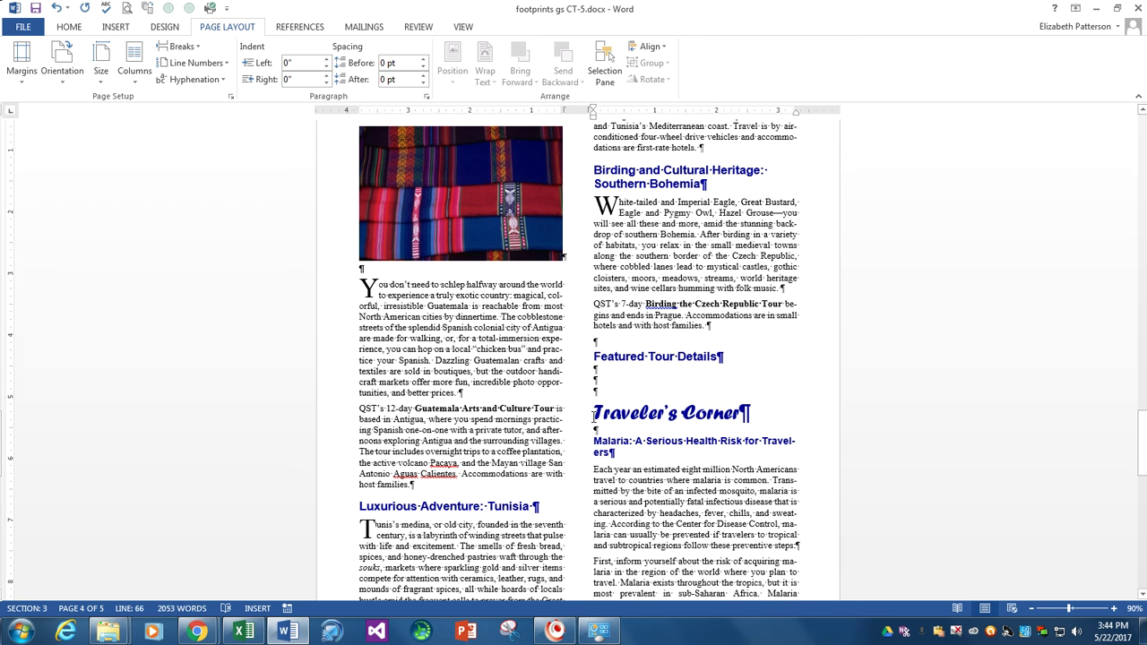
key(ctrl+Return)
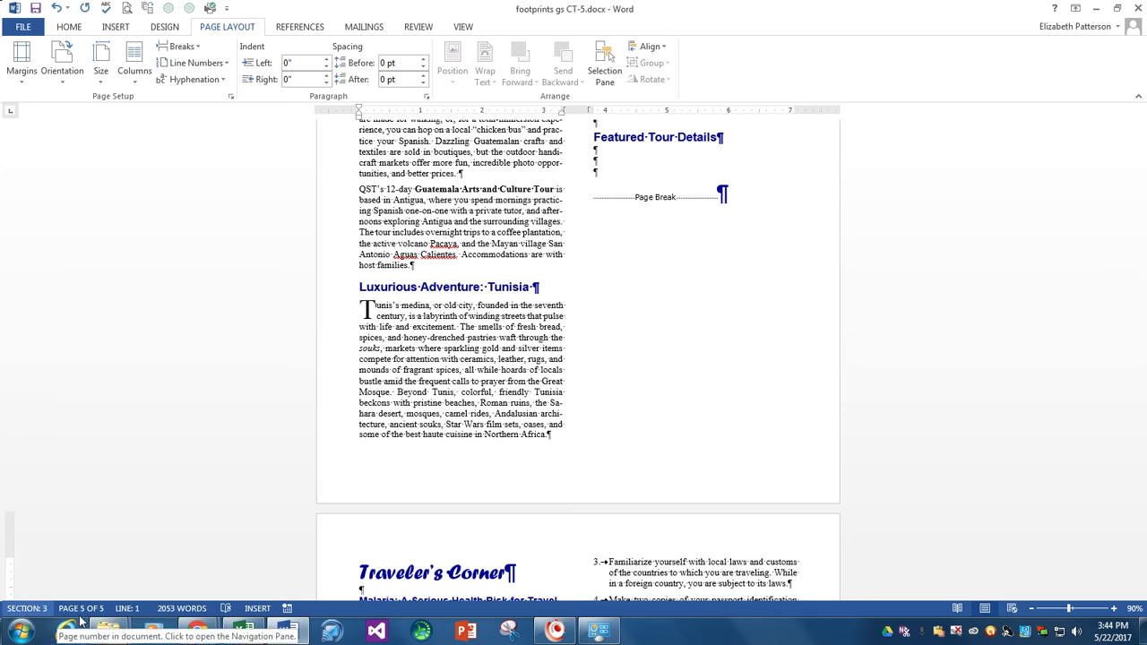
- Apply the Right column preset to the page 1 section that starts at "QST Launches New Tours to South Africa"
scroll(533, 484, up, 15)
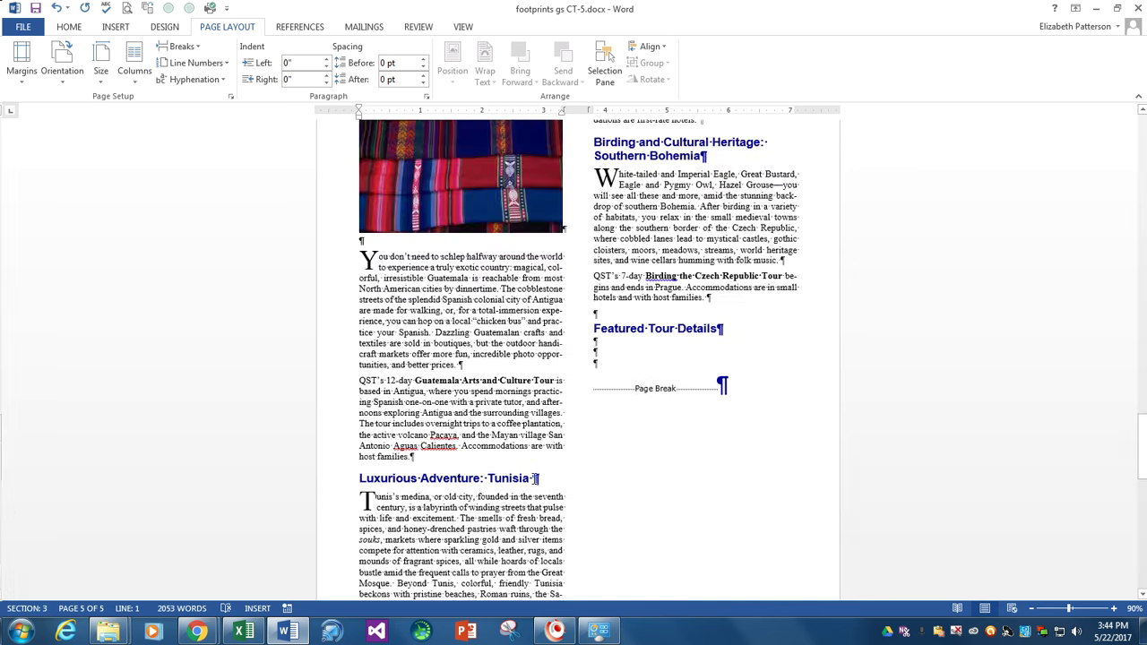
scroll(533, 465, up, 20)
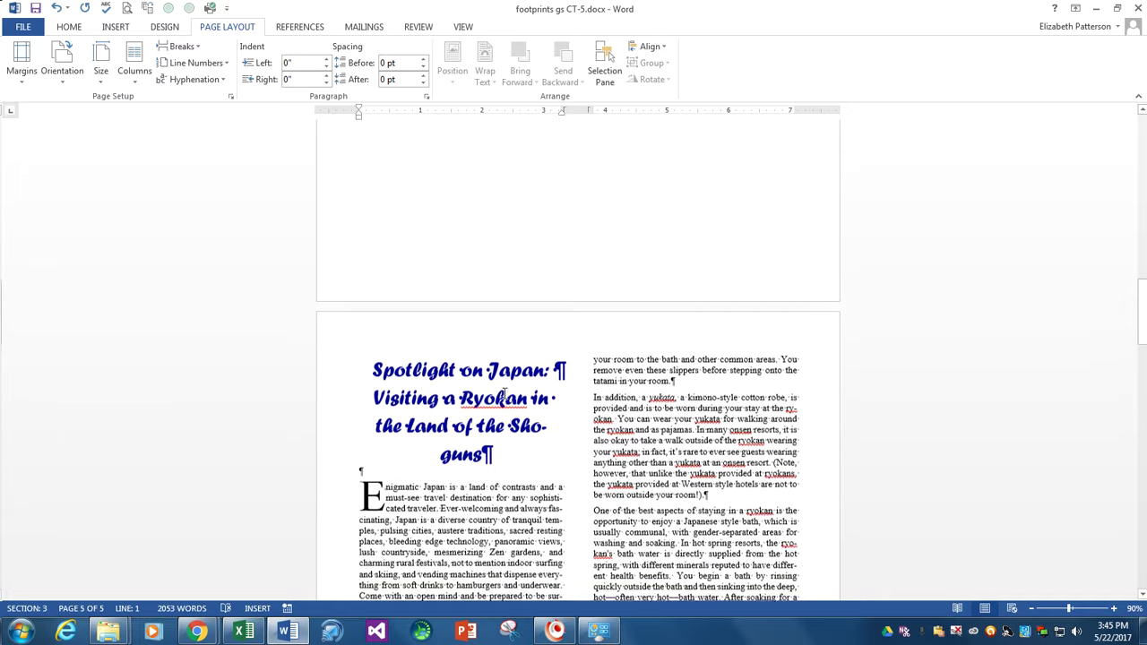
scroll(503, 392, up, 4)
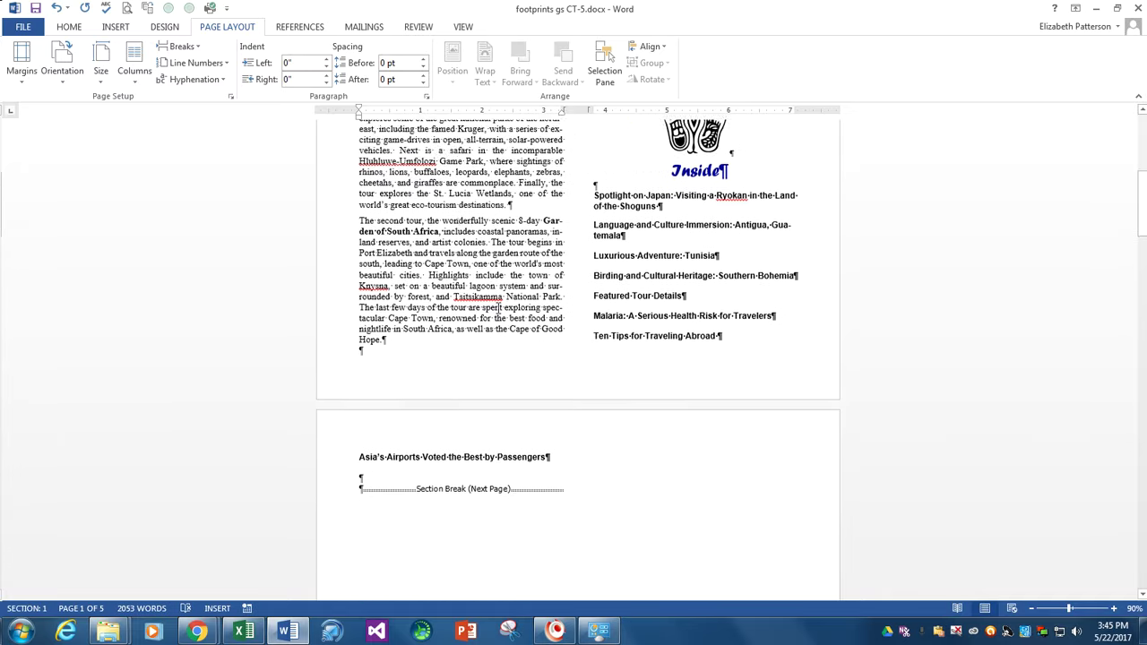
click(459, 273)
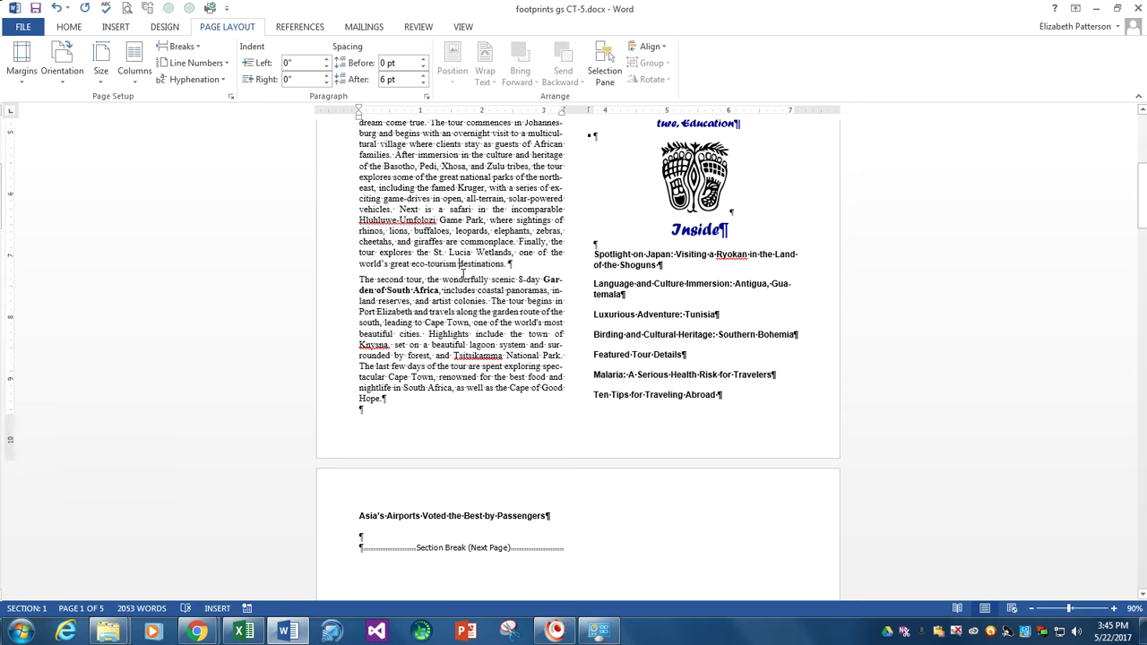
scroll(459, 269, up, 9)
click(491, 226)
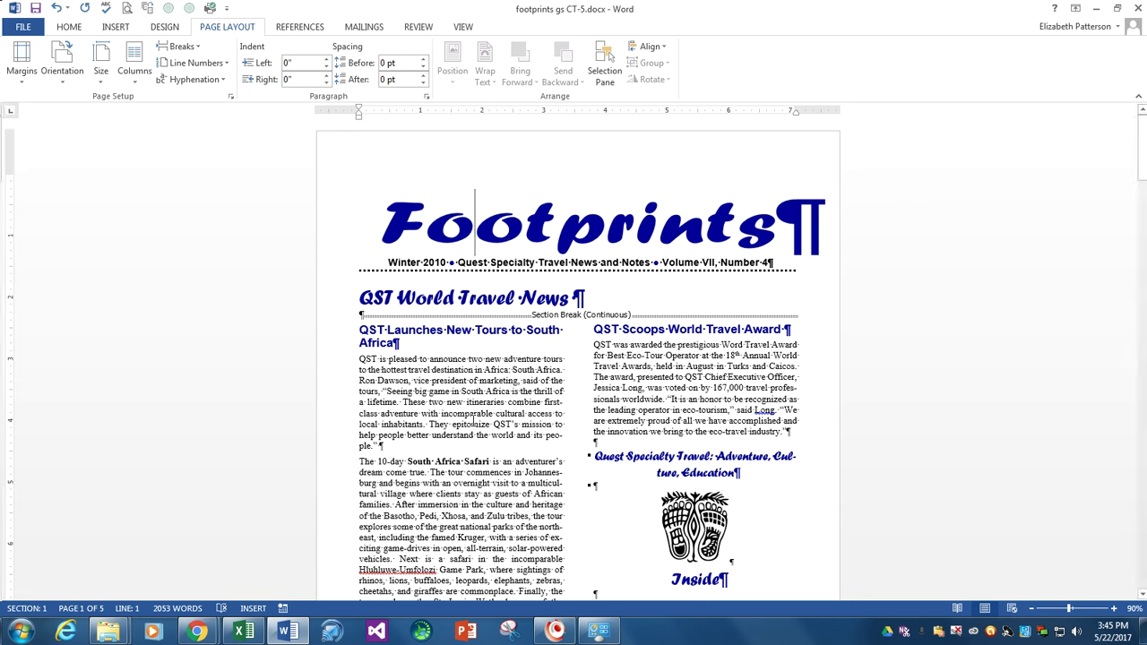
click(524, 399)
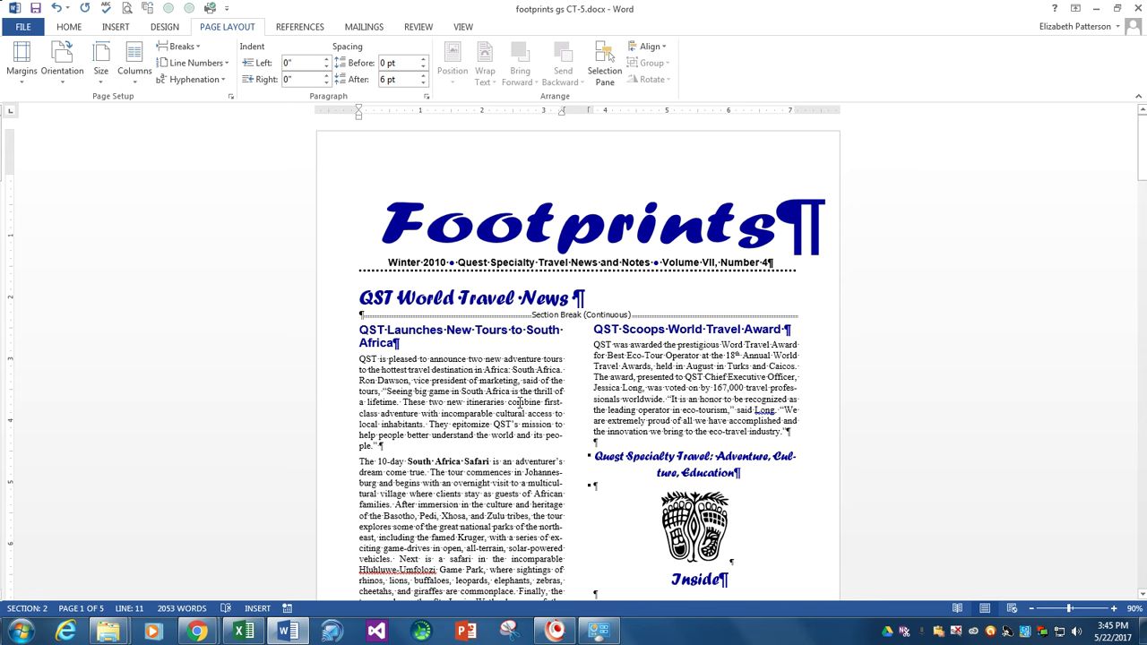
ctrl+scroll(524, 401, down, 5)
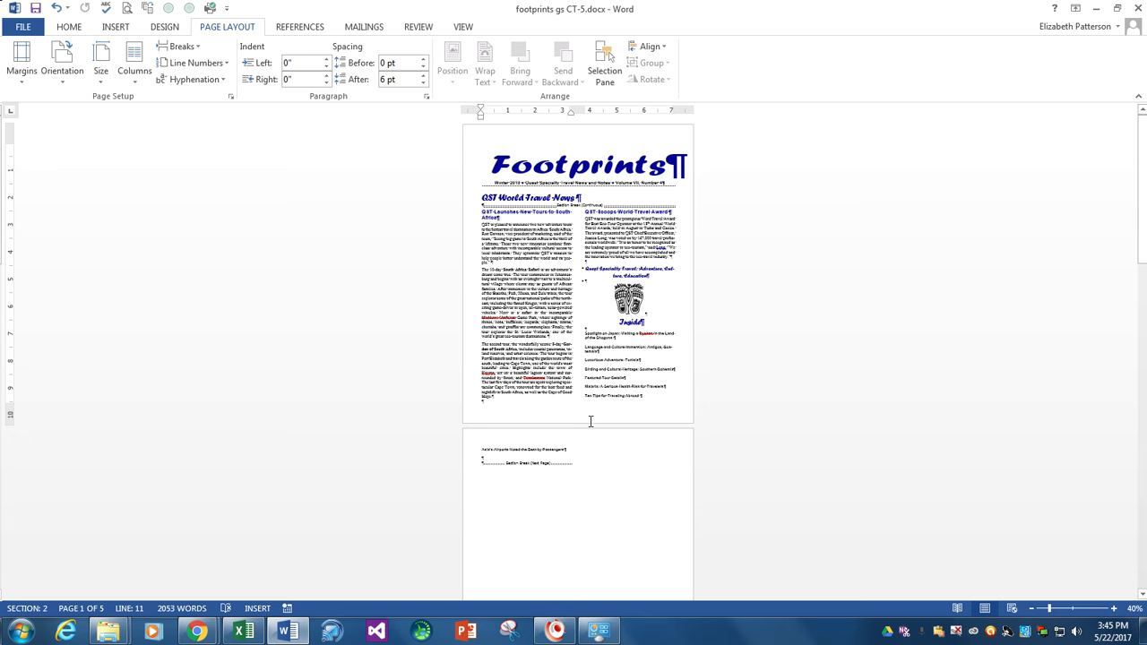
click(579, 285)
click(522, 284)
click(134, 82)
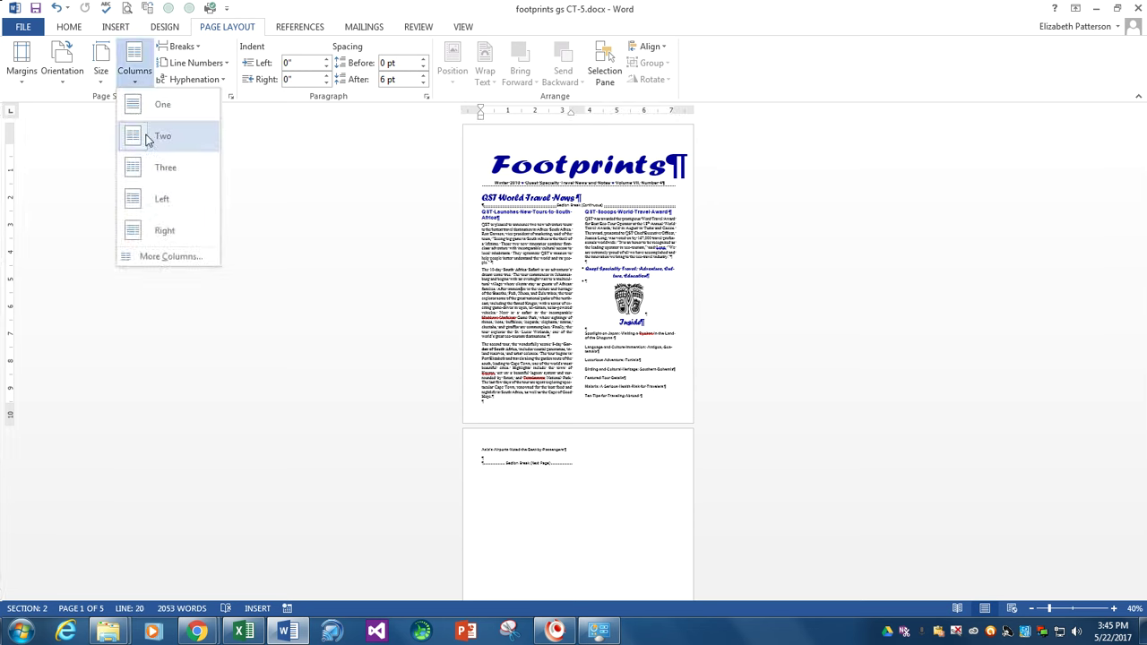
click(161, 233)
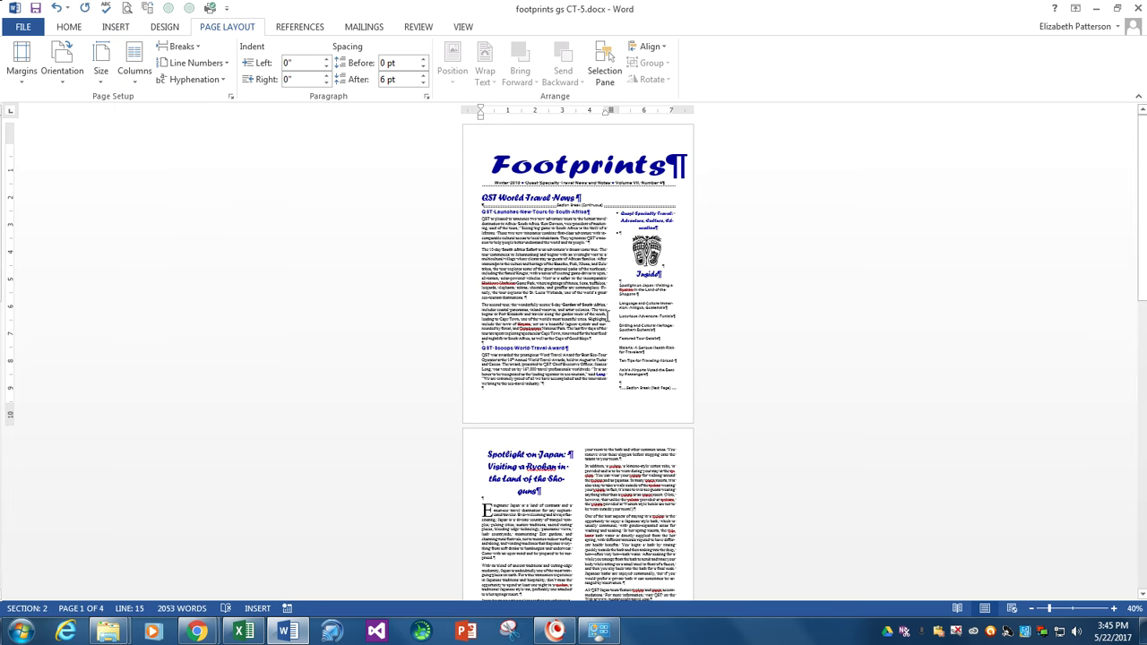
- Format the two-line title "Spotlight on Japan: Visiting a Ryokan in the Land of the Shoguns" as one column
scroll(576, 434, down, 2)
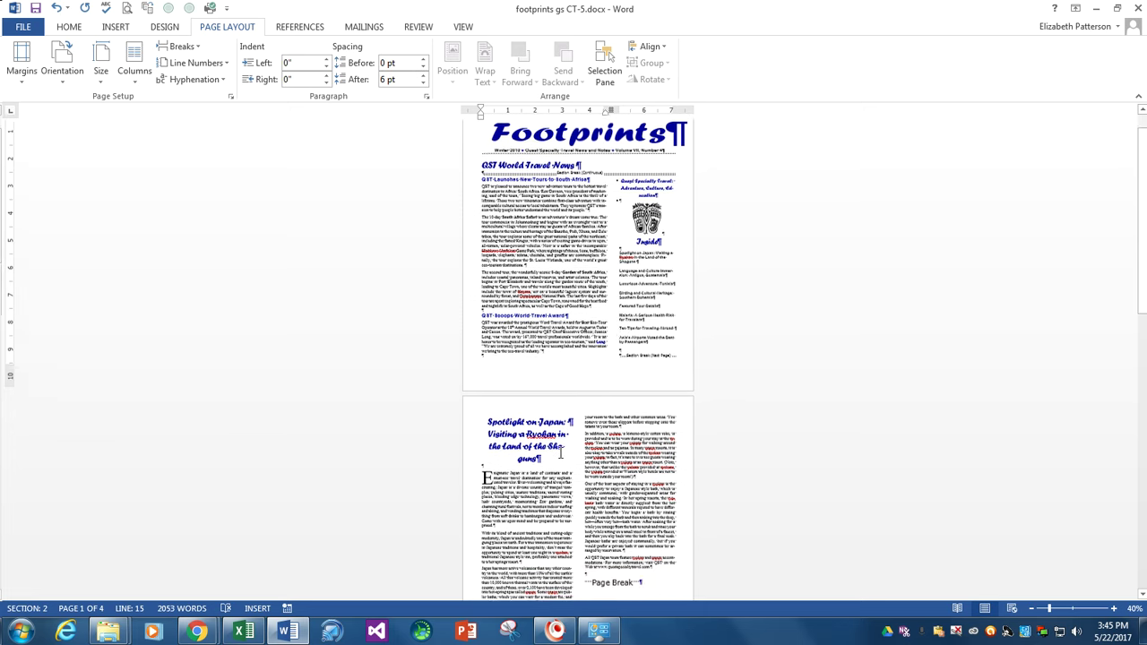
scroll(520, 421, down, 1)
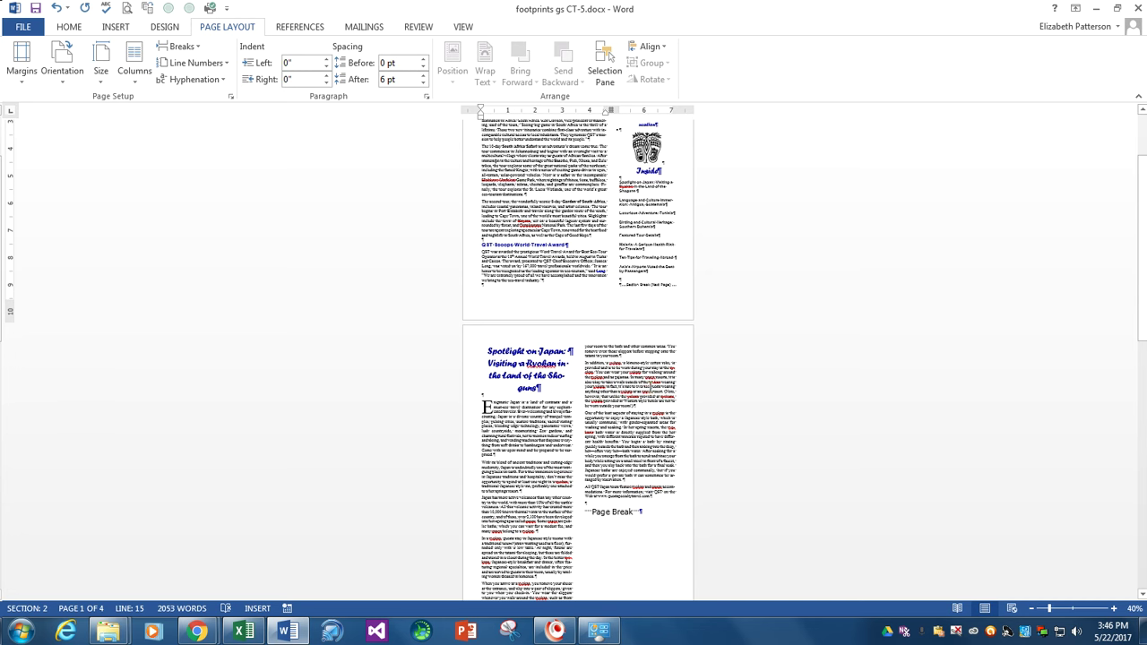
scroll(568, 355, down, 1)
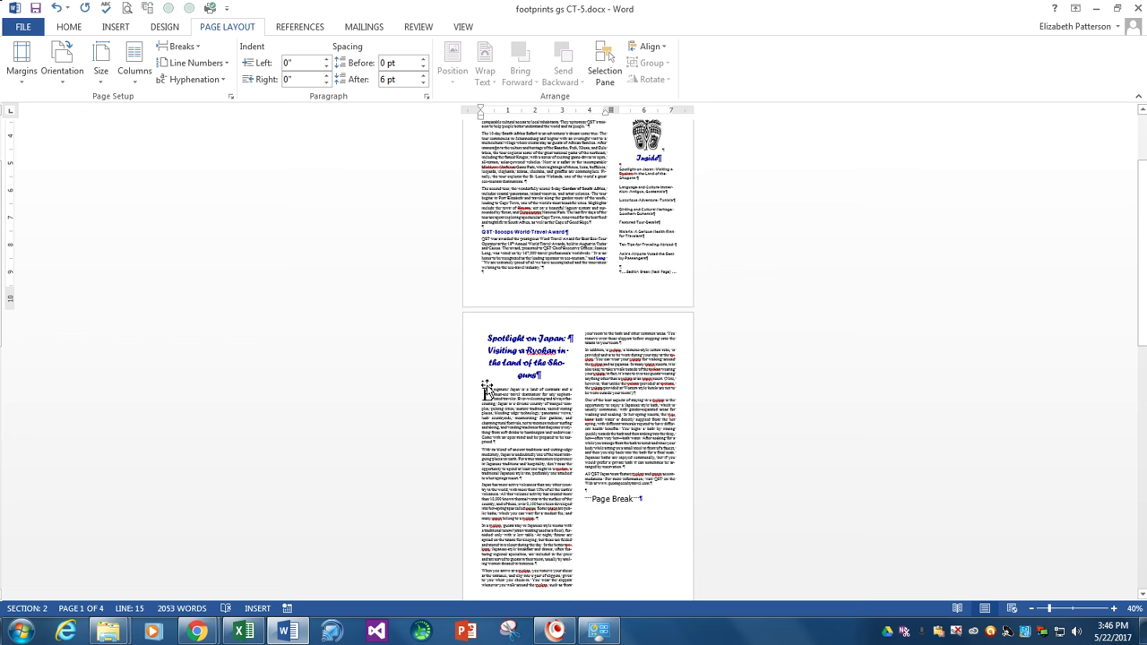
drag(543, 375, 465, 329)
click(489, 381)
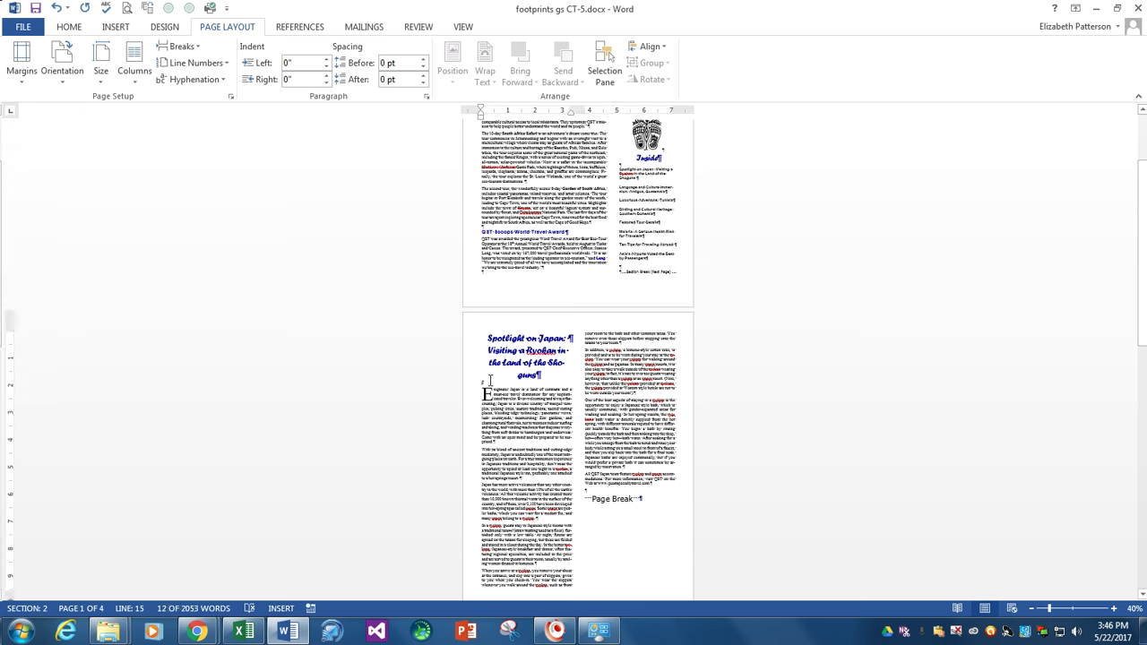
click(475, 382)
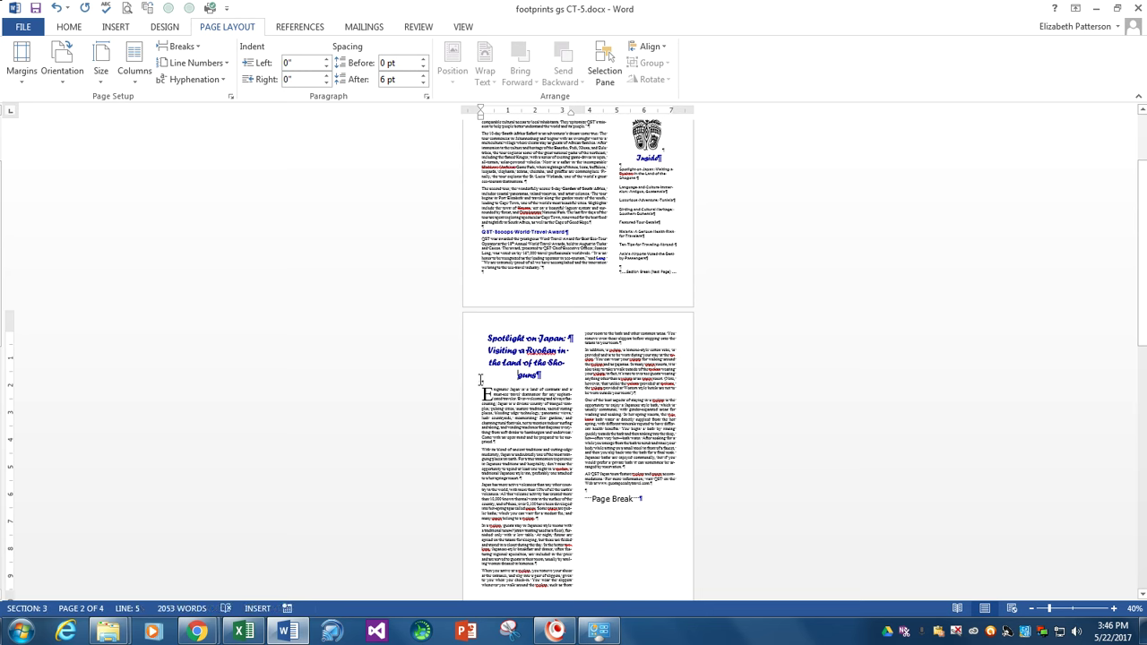
drag(460, 370, 461, 332)
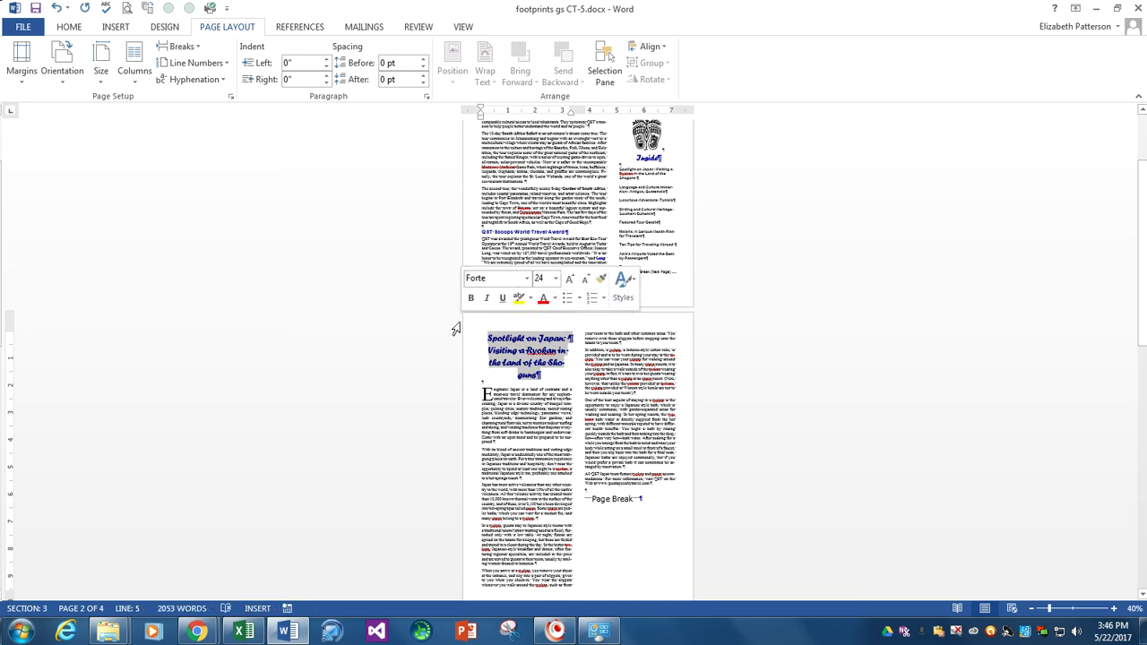
click(493, 380)
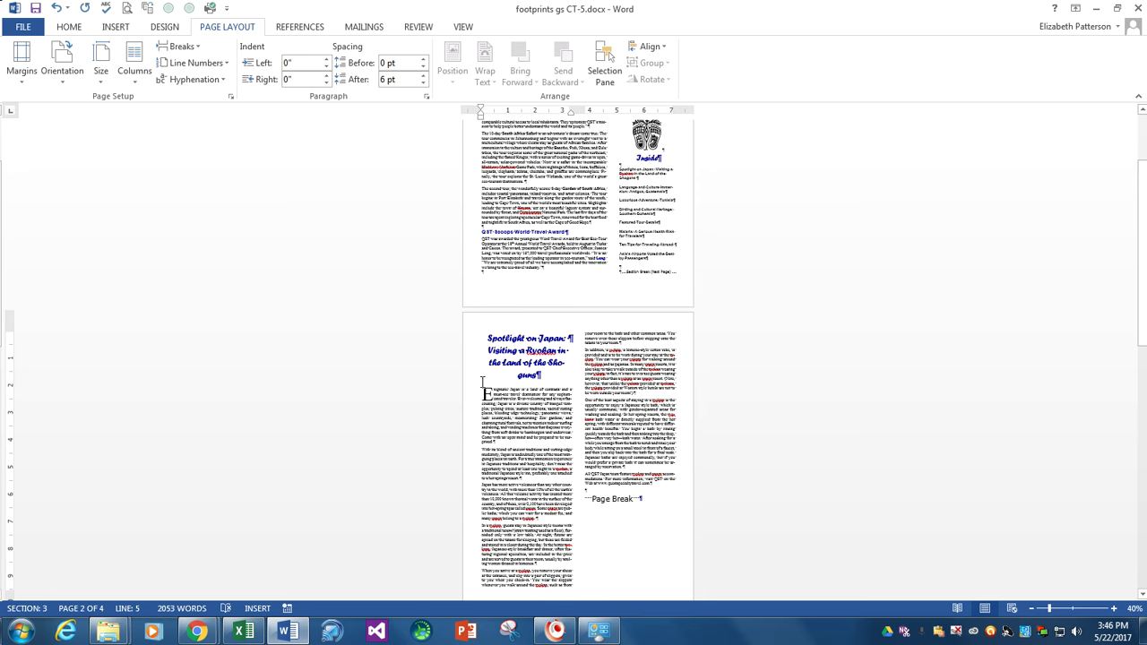
drag(483, 381, 475, 330)
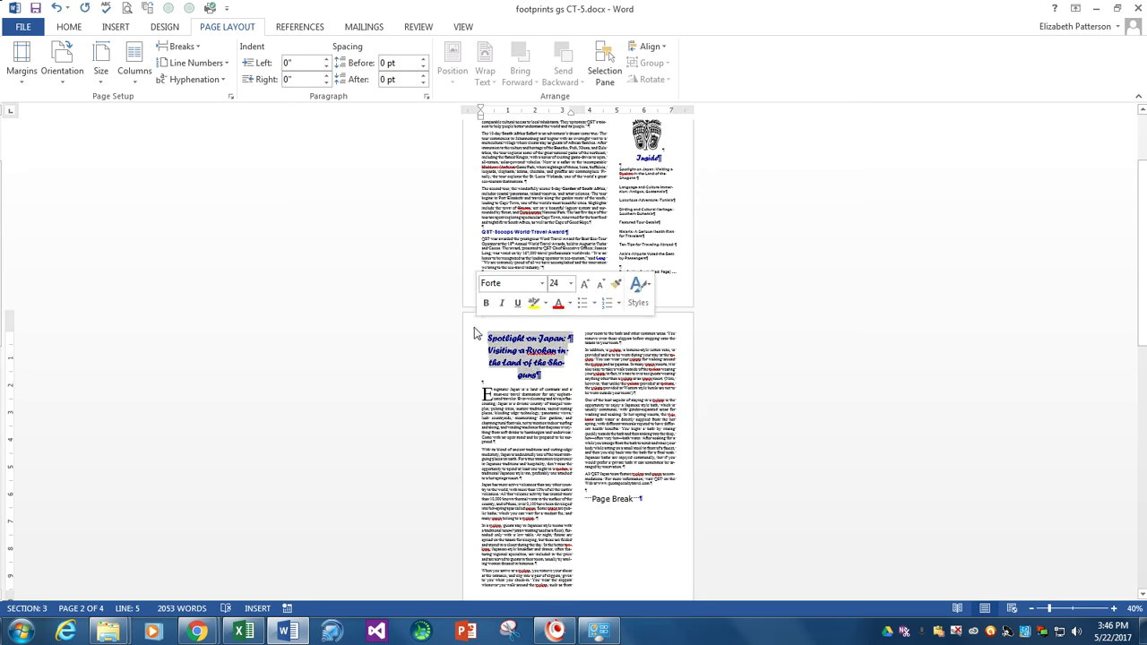
click(137, 80)
click(135, 106)
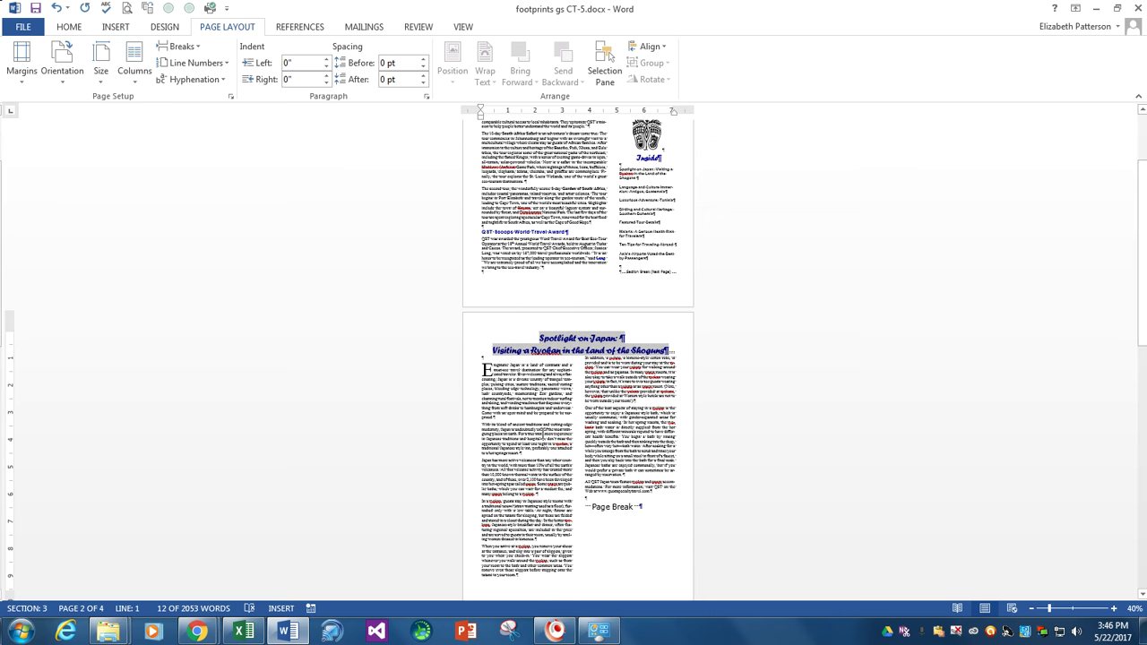
- Format the heading "Featured Tour Details" and the blank paragraphs below it as one column
scroll(606, 477, down, 1)
click(592, 459)
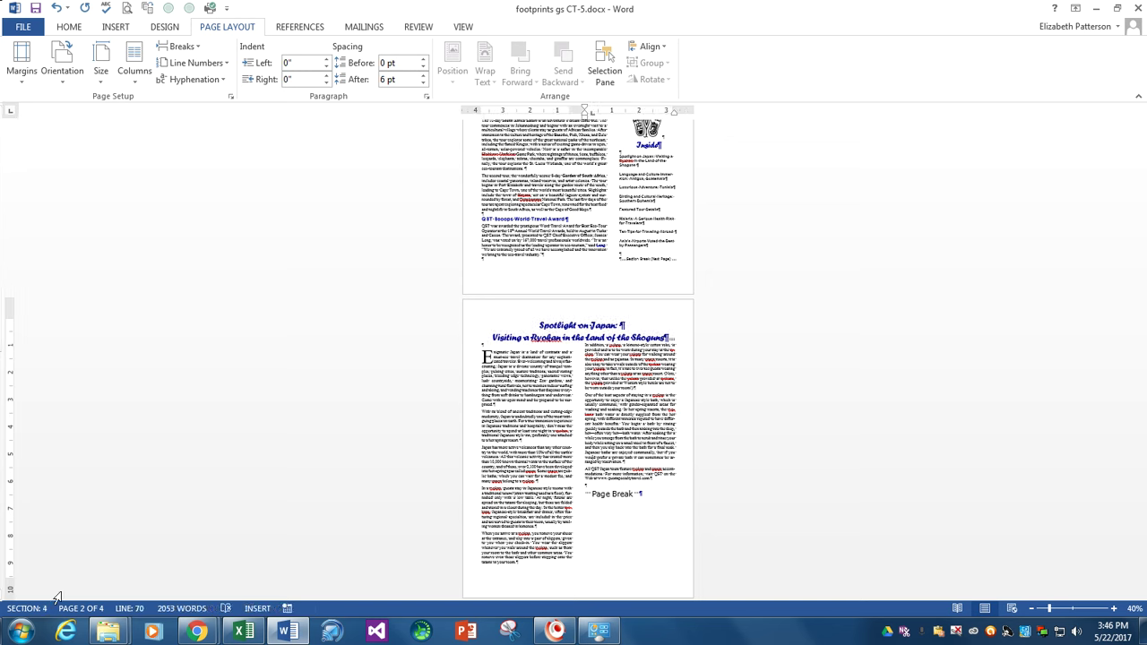
scroll(601, 451, down, 4)
scroll(578, 359, down, 2)
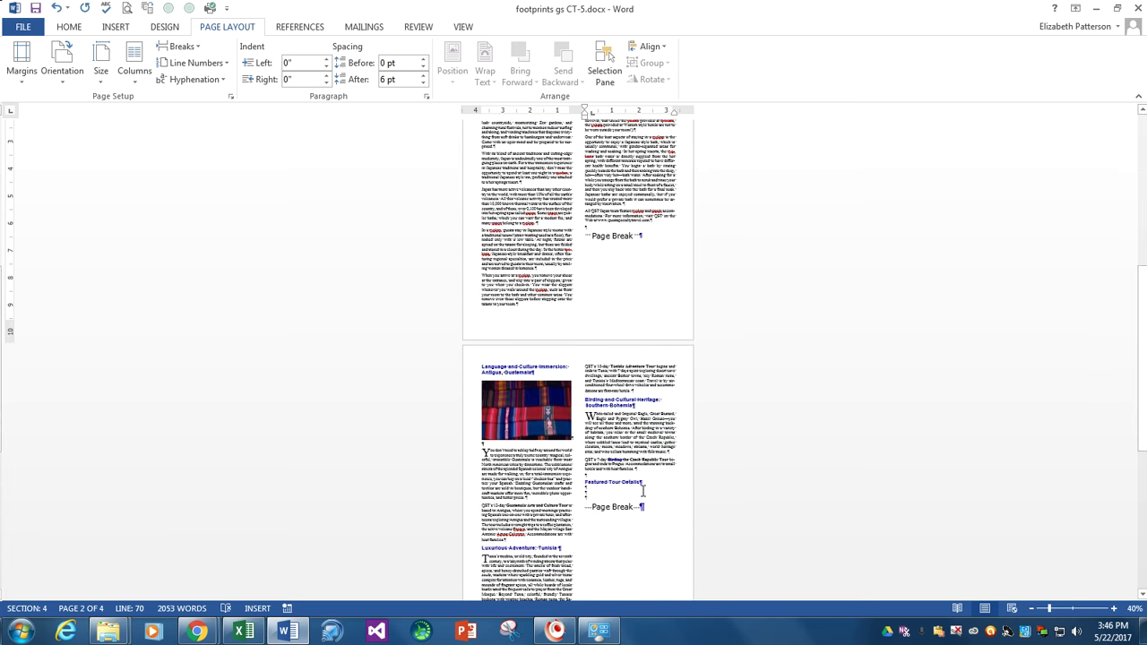
scroll(632, 496, down, 1)
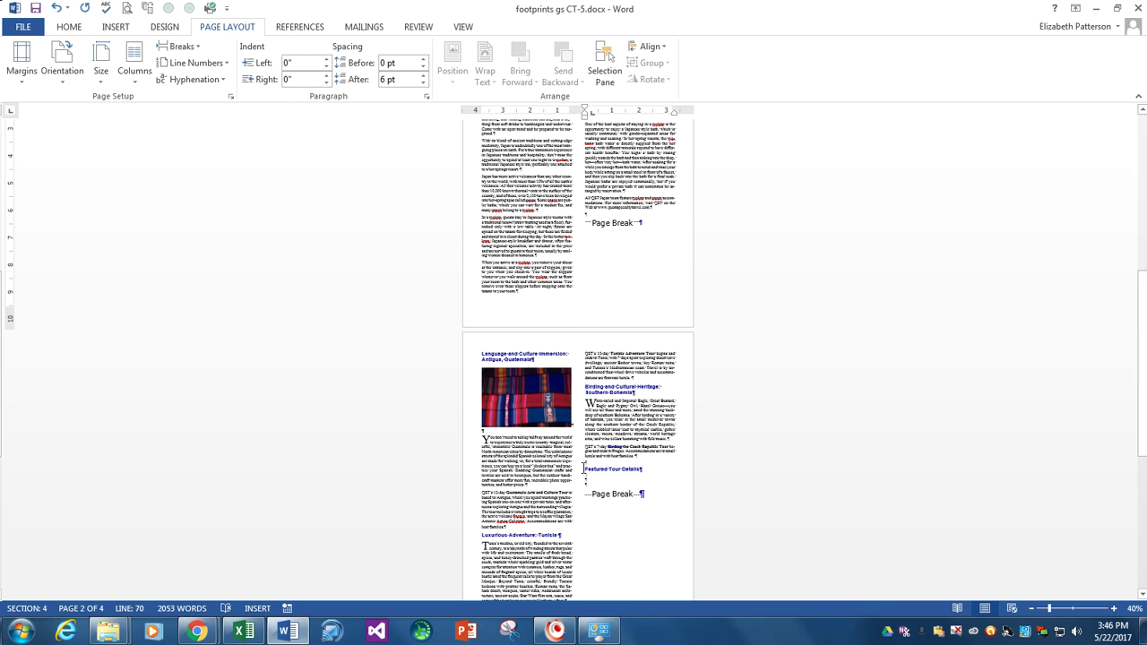
drag(583, 467, 609, 481)
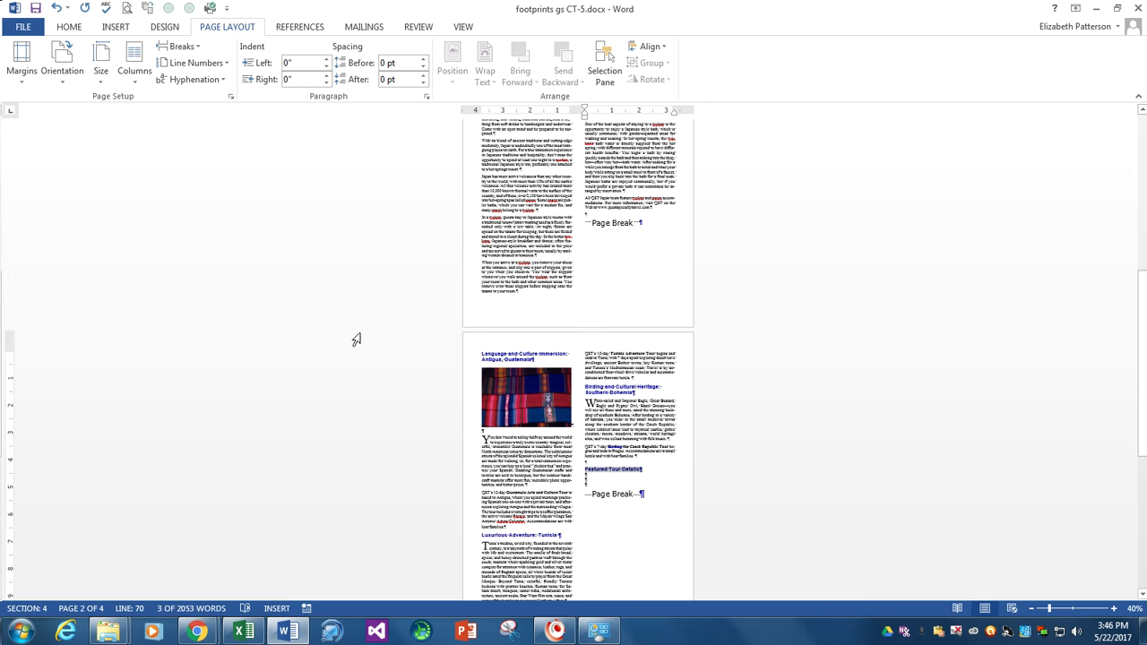
click(132, 86)
click(139, 105)
scroll(617, 419, down, 5)
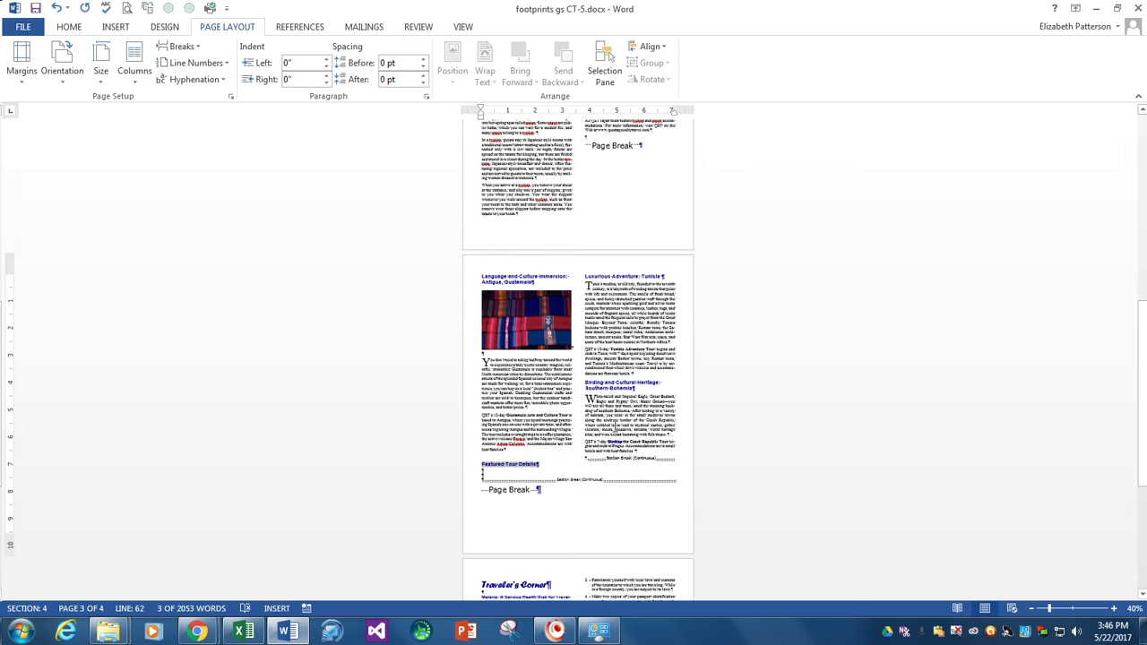
- Format the section containing "Traveler's Corner" in three equal columns with 0.3" spacing and a line between the columns
click(479, 403)
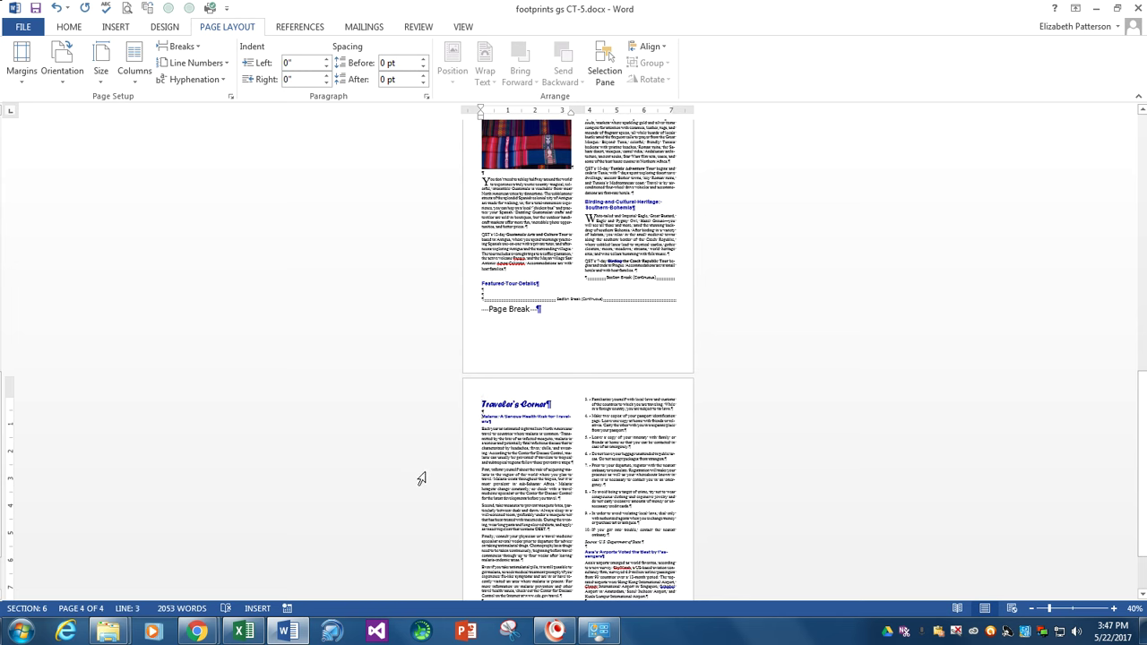
click(484, 418)
click(135, 77)
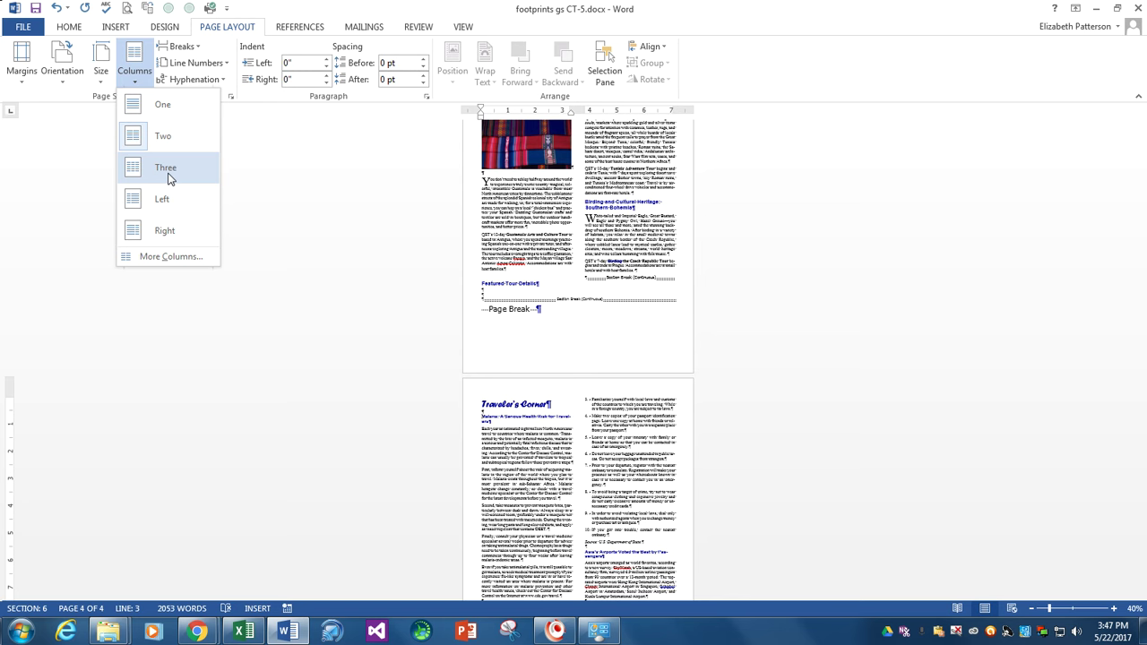
click(183, 258)
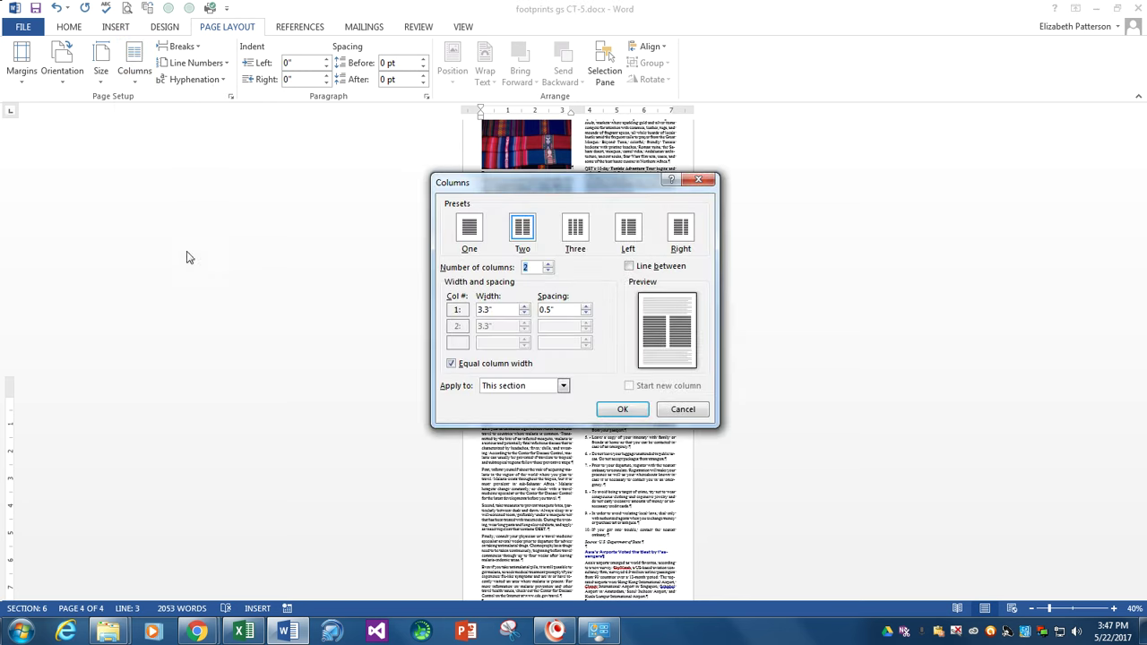
click(574, 233)
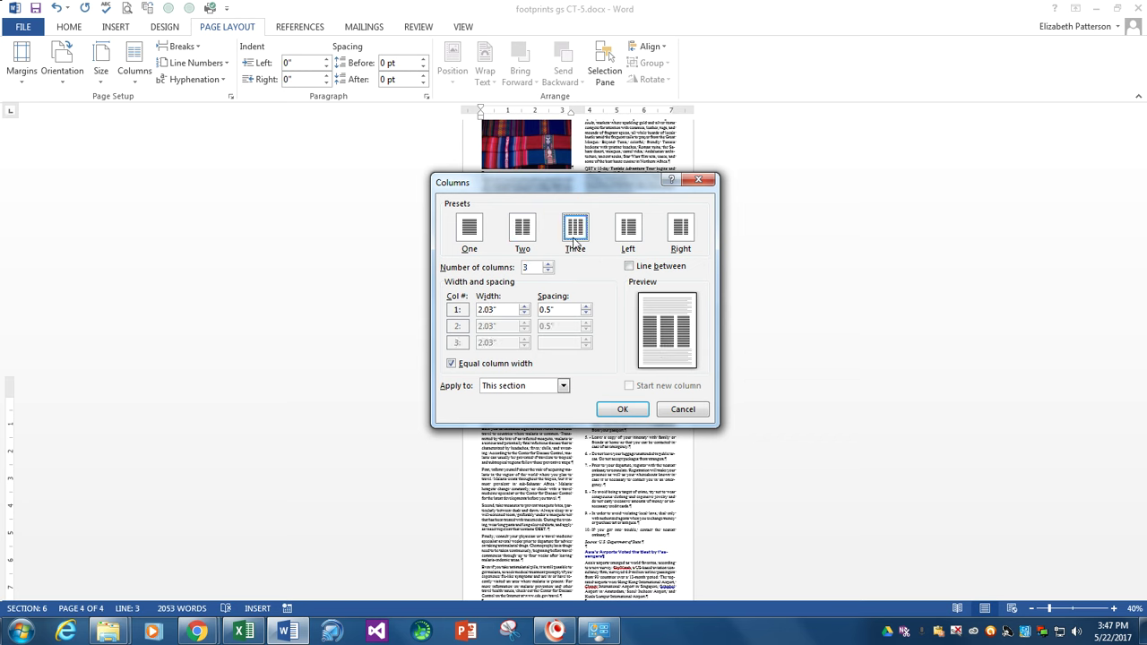
click(585, 313)
click(585, 314)
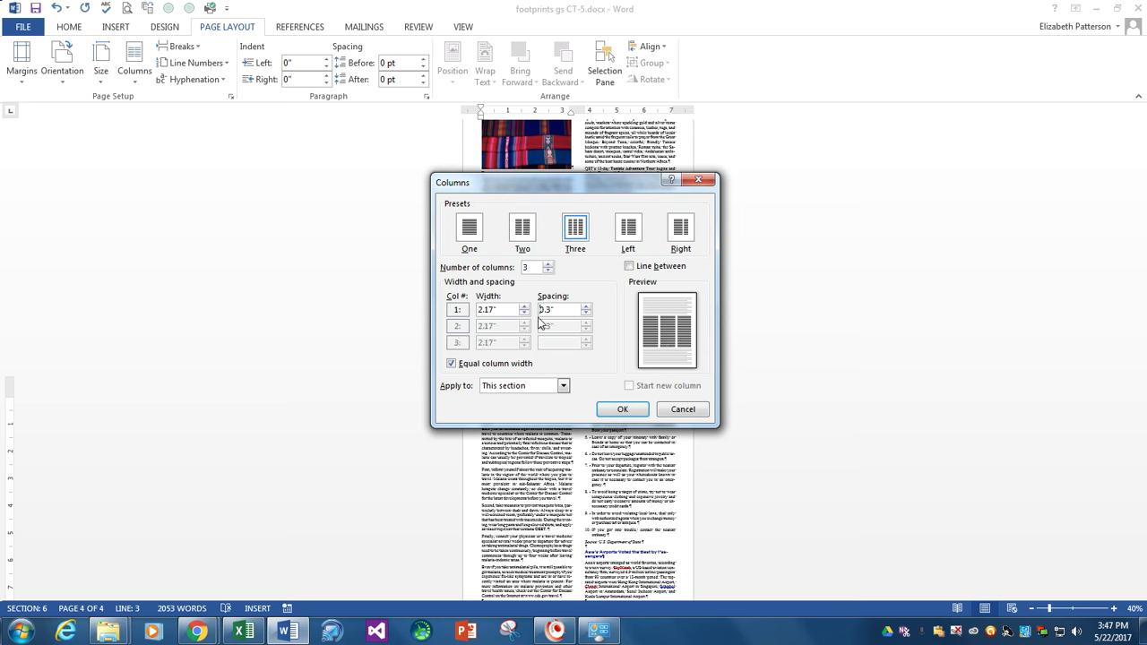
click(629, 267)
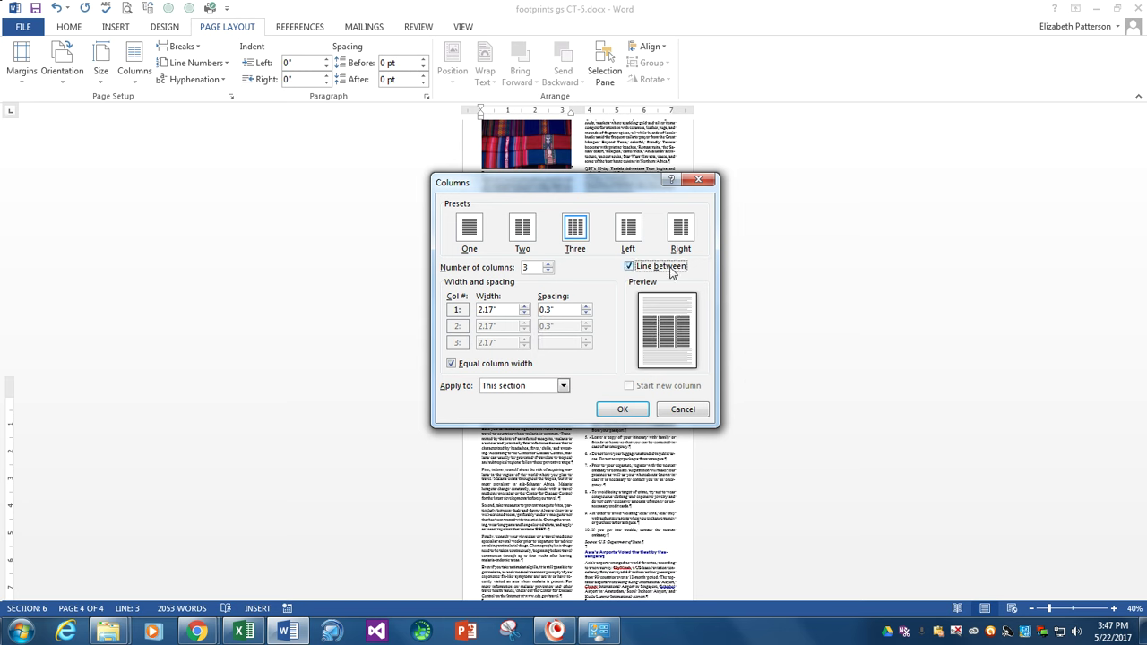
click(623, 409)
scroll(578, 359, down, 3)
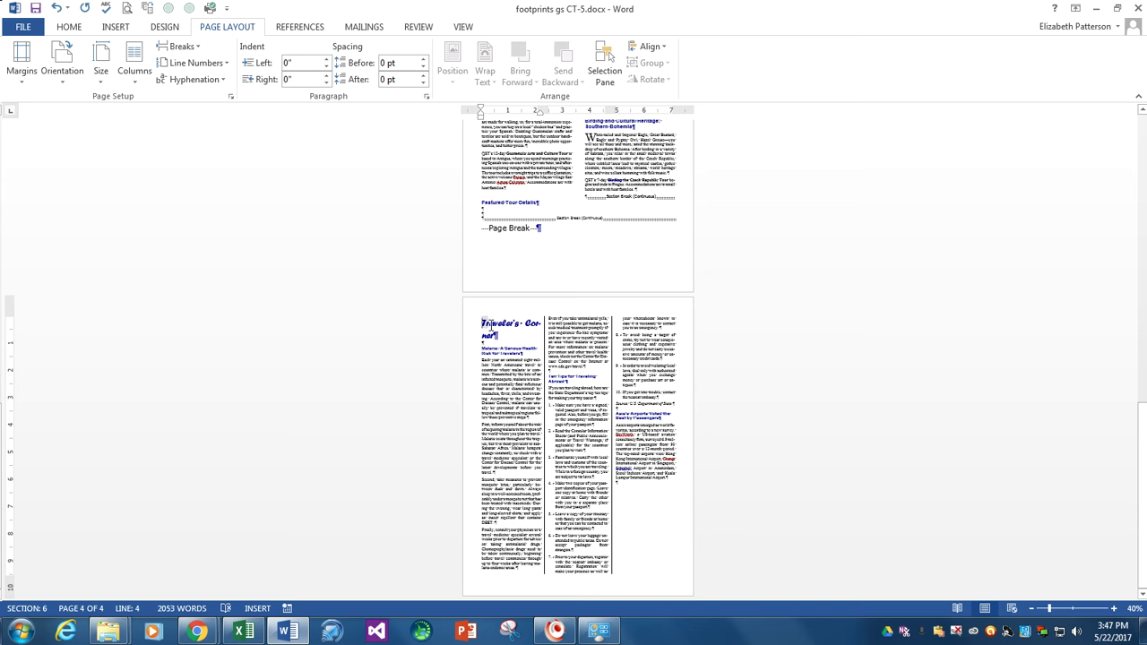
- Format the "Traveler's Corner" title on page 4 as one column
drag(480, 324, 504, 332)
click(138, 70)
click(141, 114)
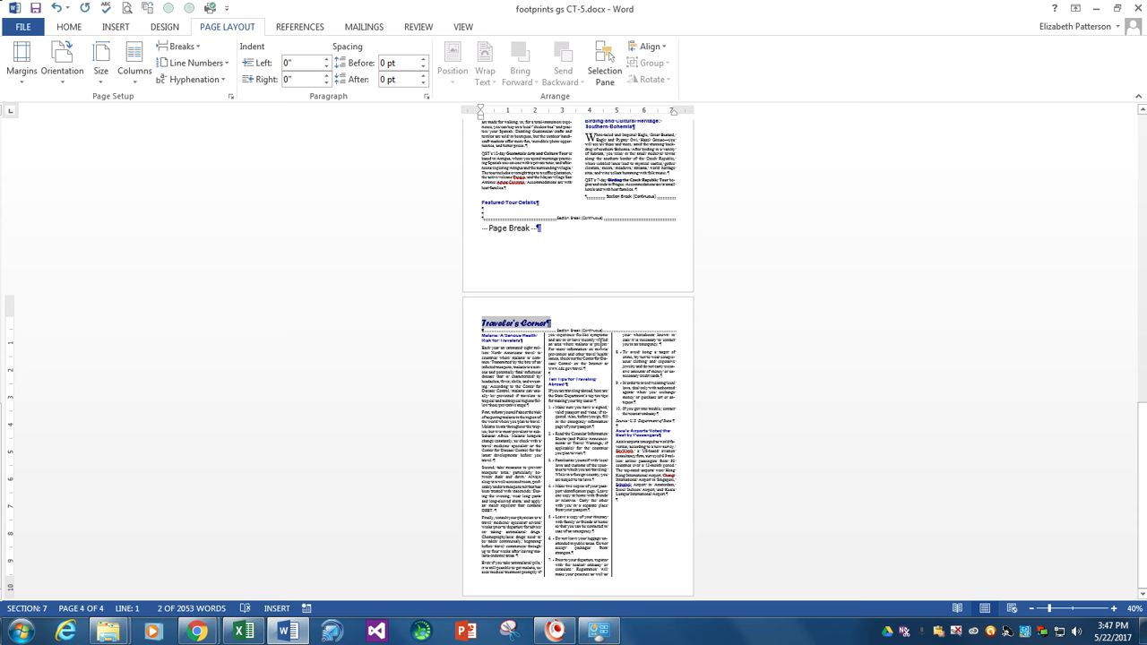
- Insert a continuous section break at the end of the "Asia's Airports Voted the Best by Passengers" article and enter "Good Student CT-5" on the last line
click(675, 493)
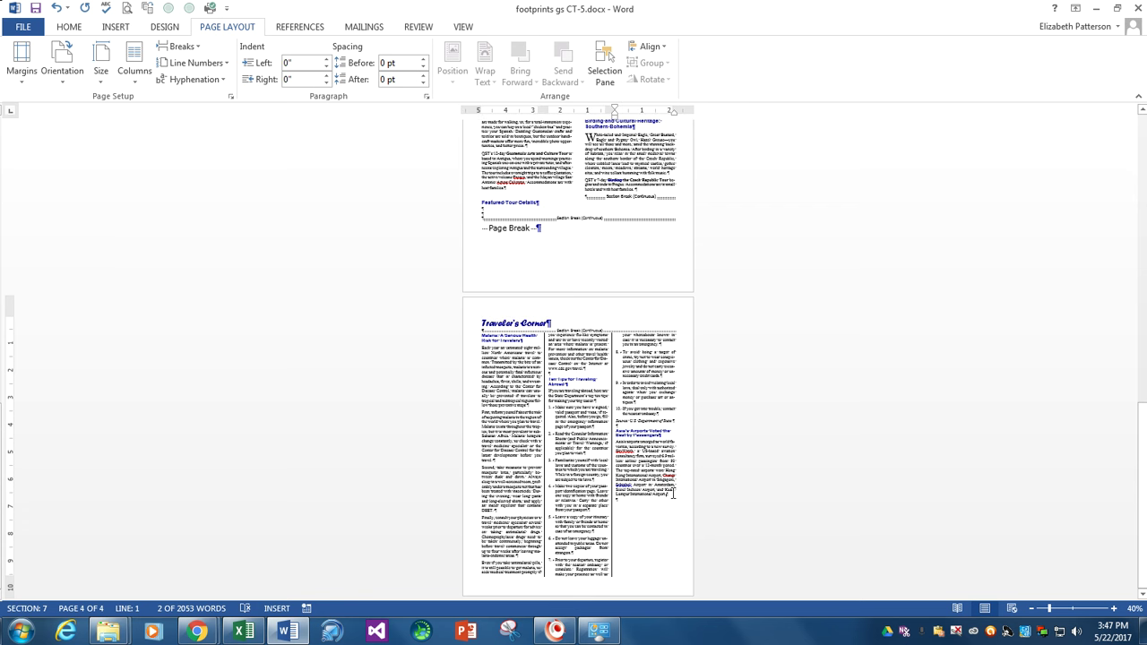
scroll(685, 491, up, 6)
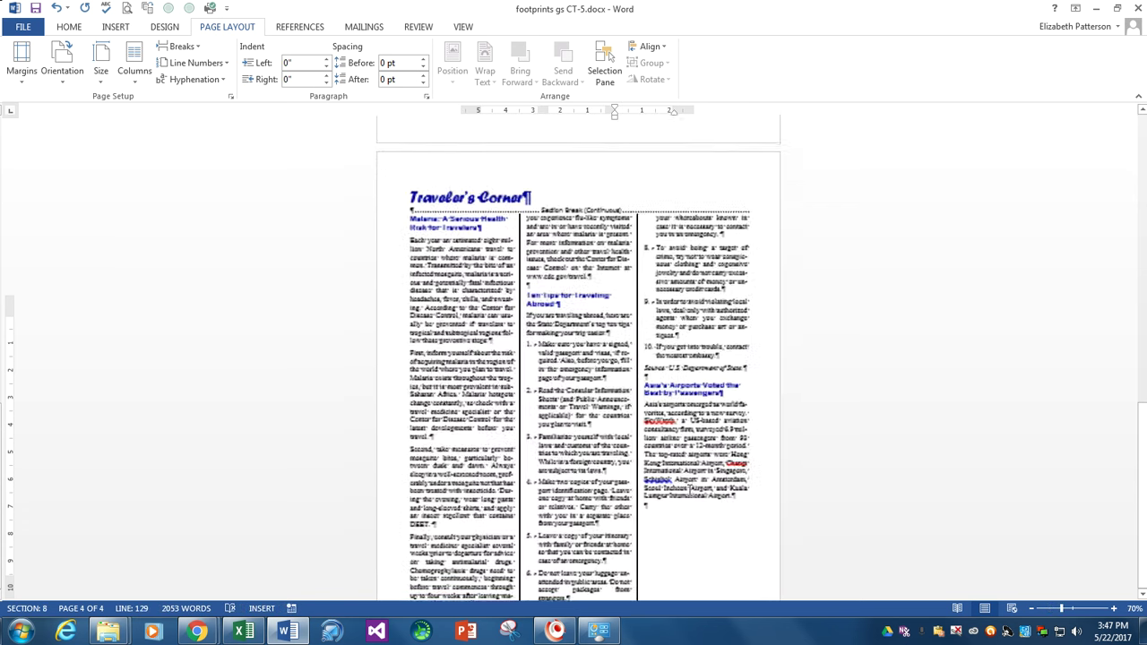
scroll(807, 471, down, 2)
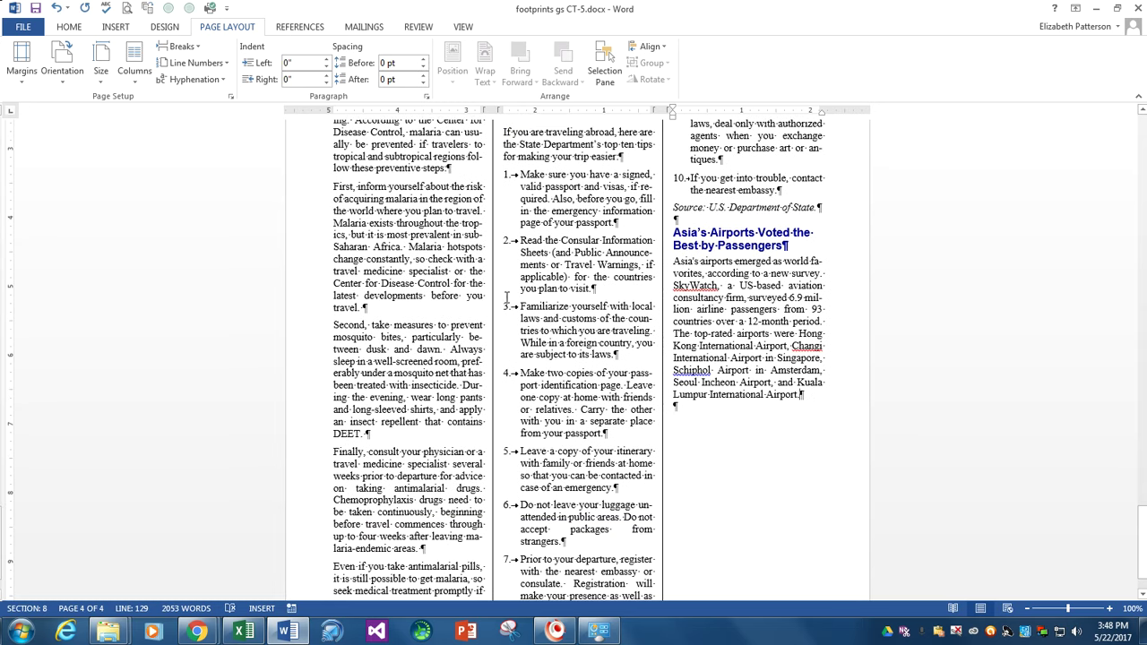
click(197, 52)
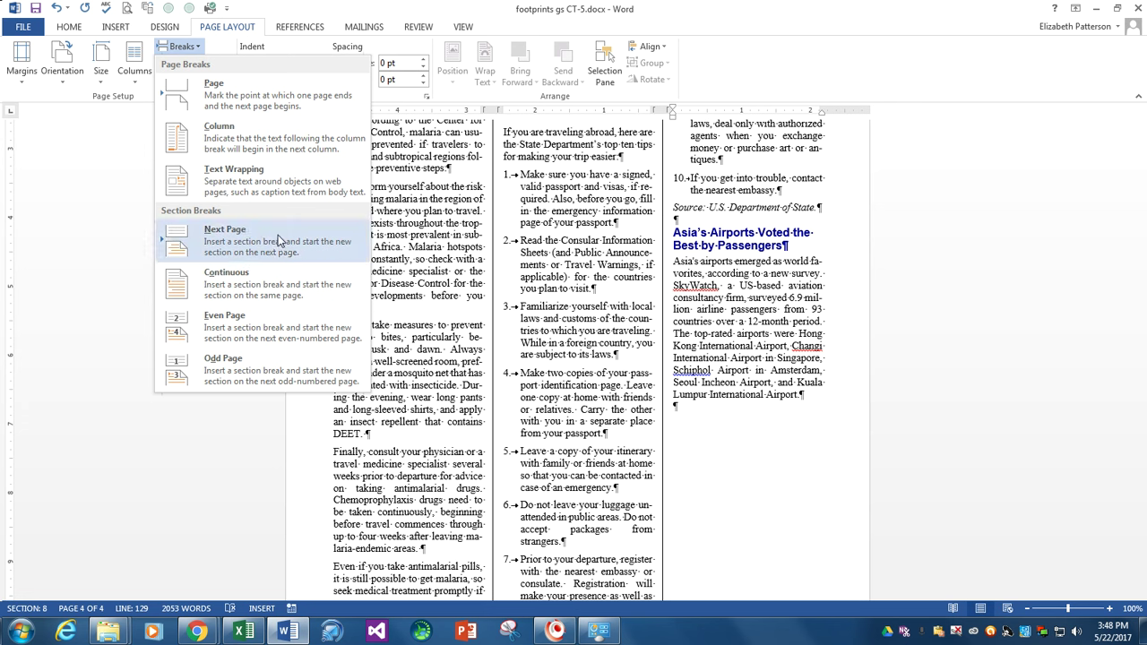
click(255, 294)
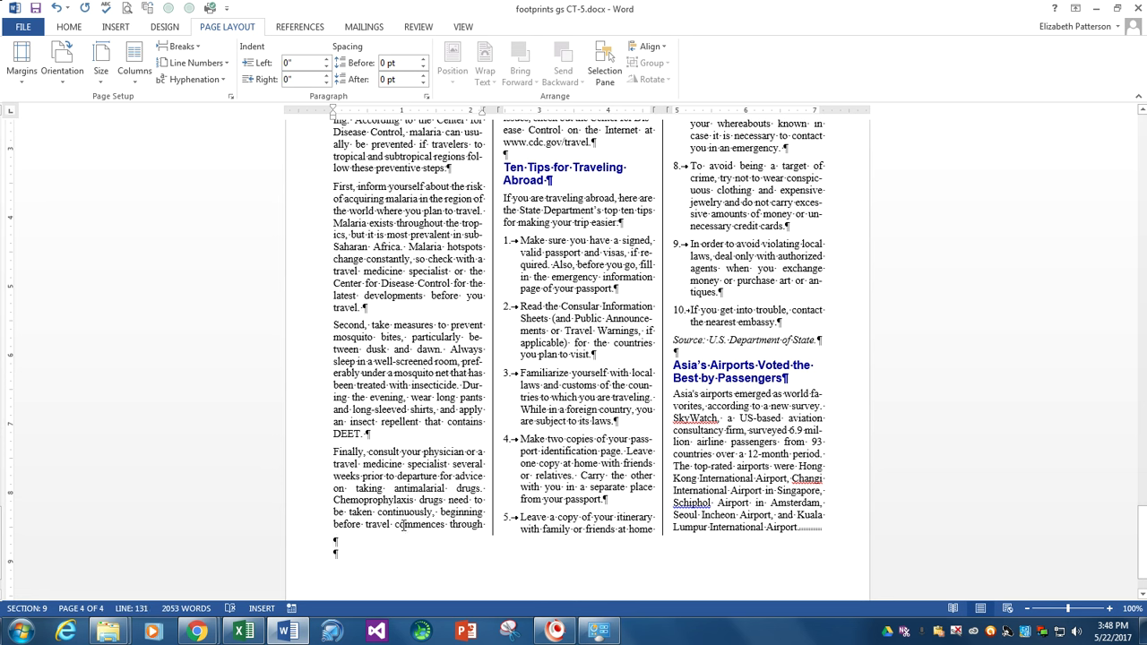
text(Good Study)
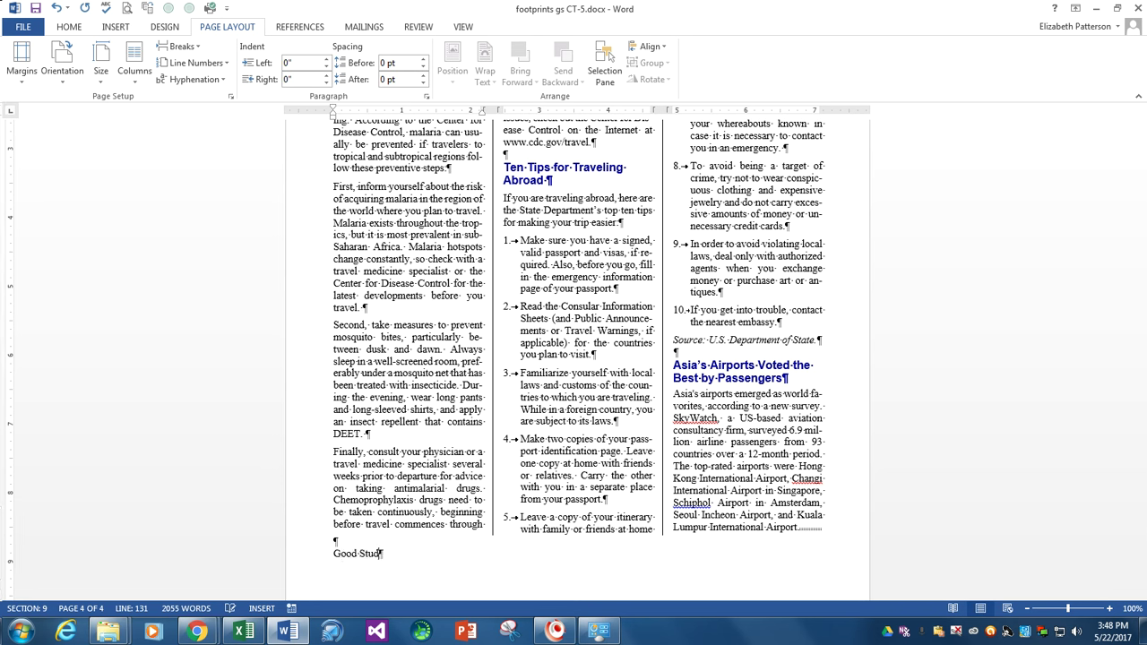
text(ent CT-5)
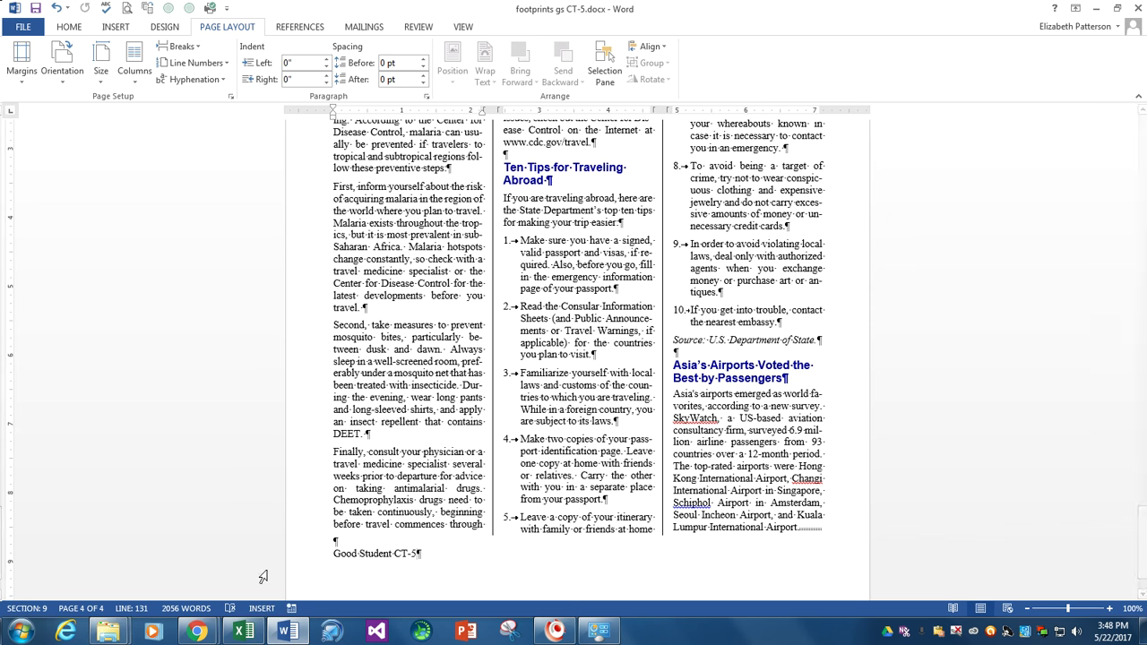
- Review the column layouts and breaks across the newsletter's pages
scroll(488, 469, down, 3)
scroll(488, 469, down, 4)
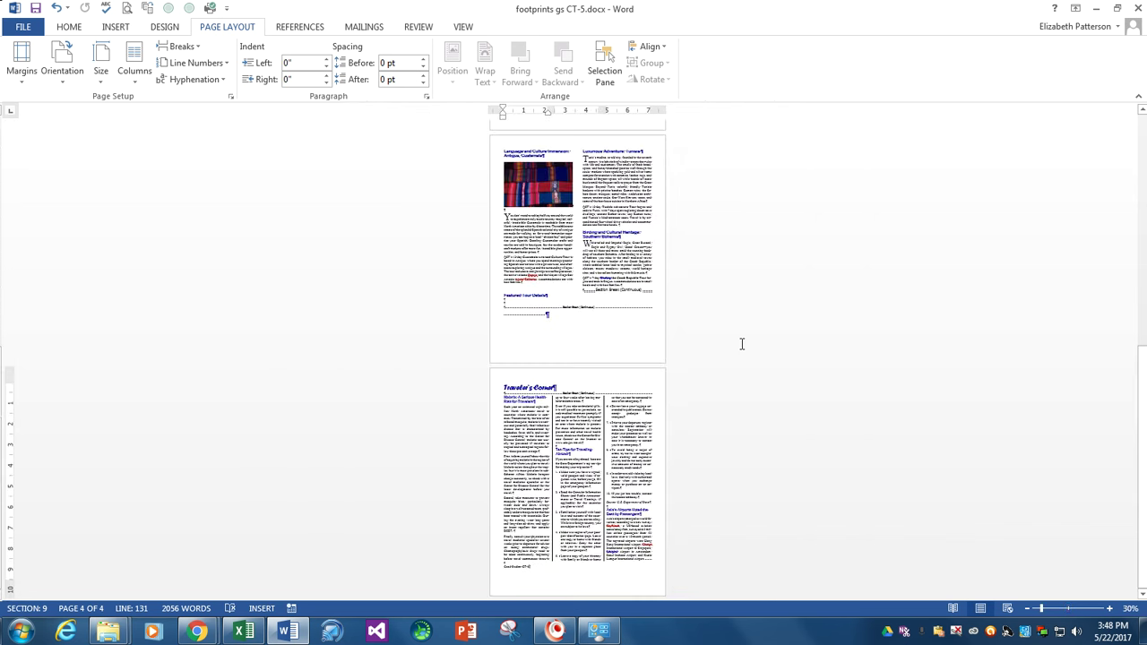
scroll(742, 344, down, 2)
scroll(743, 345, up, 1)
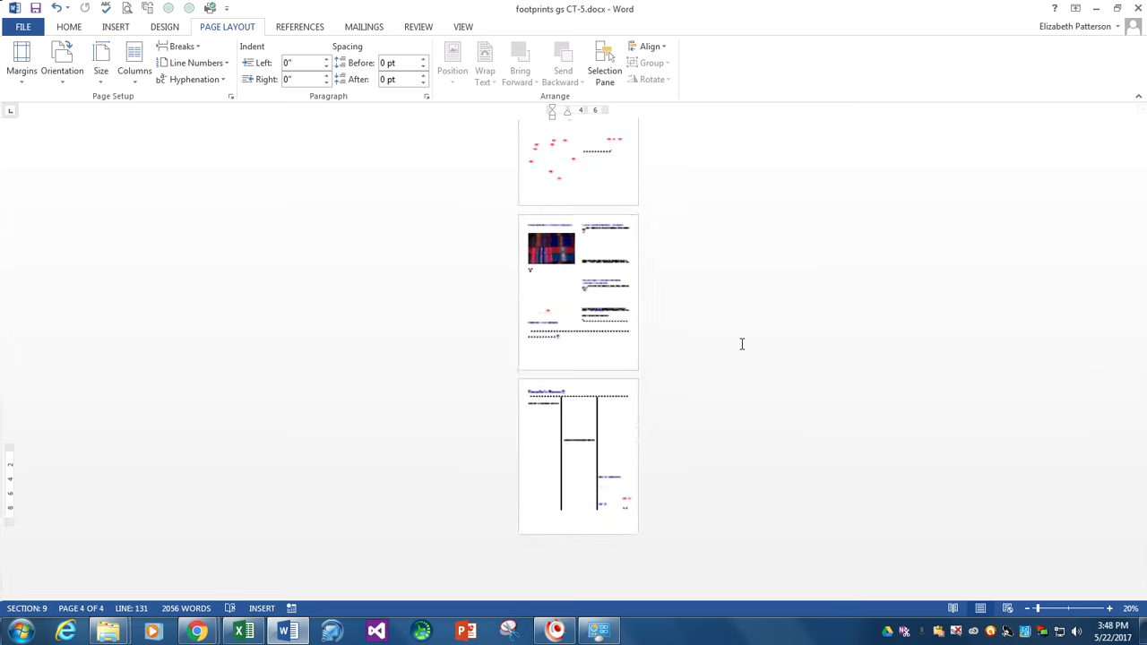
scroll(742, 345, up, 2)
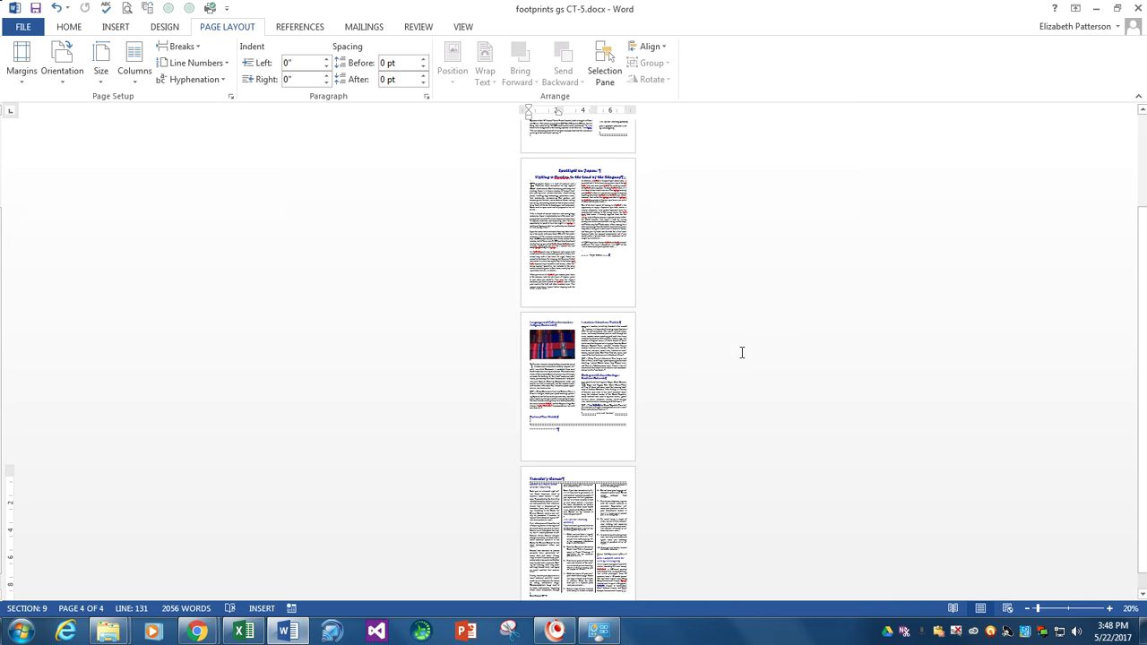
scroll(743, 352, up, 1)
scroll(742, 352, up, 3)
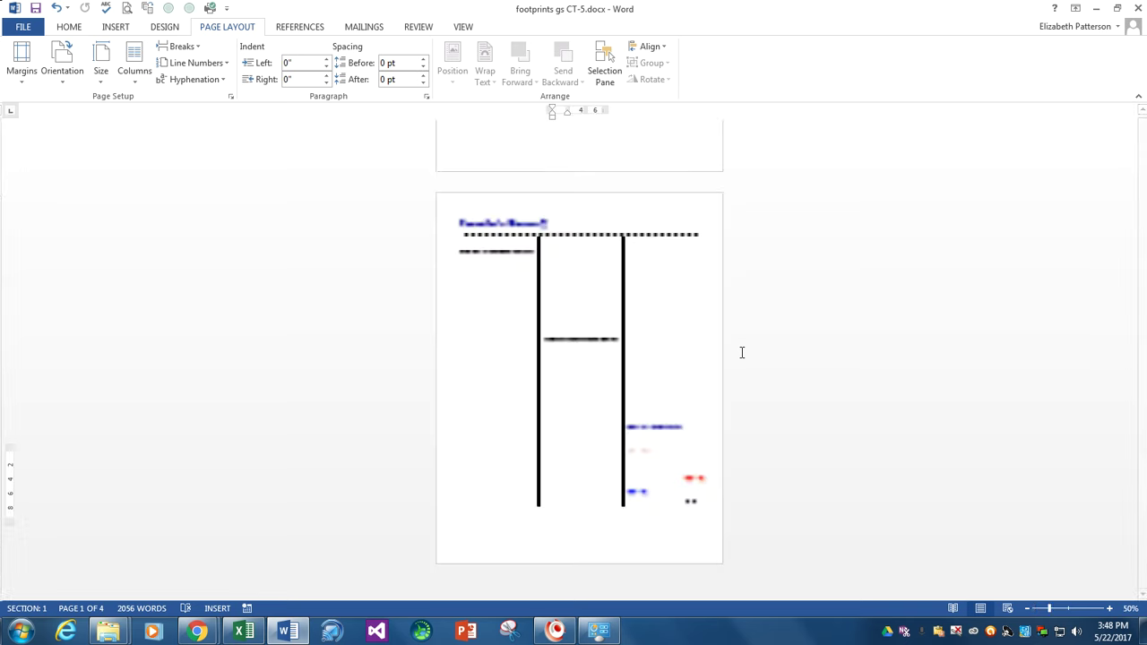
scroll(742, 352, up, 10)
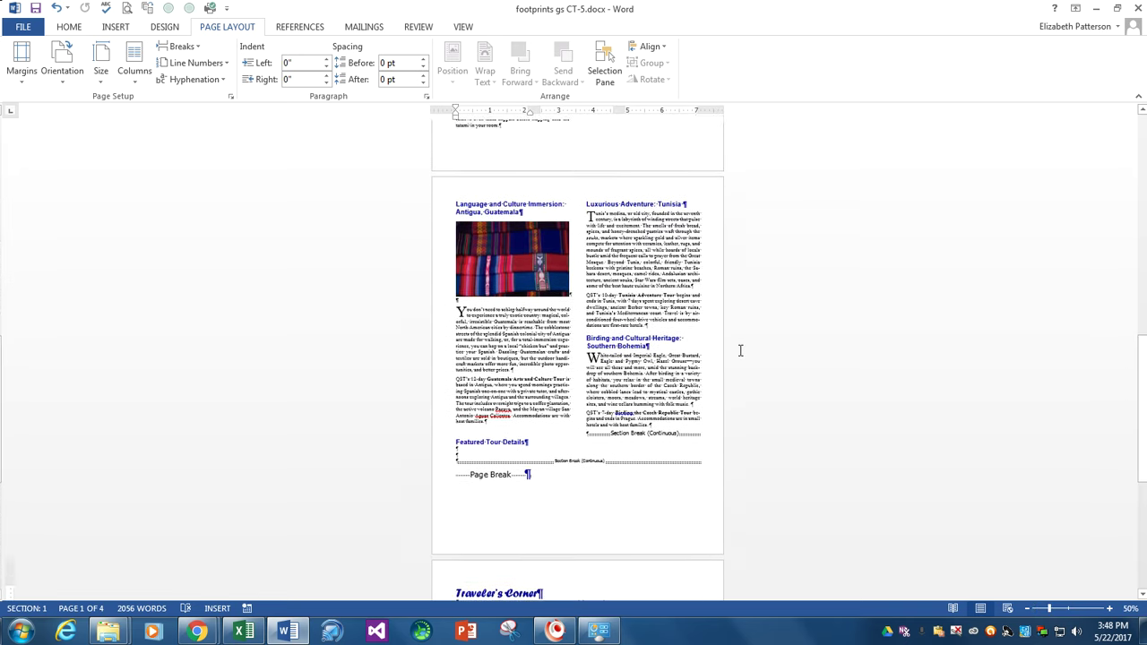
- Insert a column break before the heading "Luxurious Adventure: Tunisia" on page 3
scroll(741, 350, up, 1)
click(455, 490)
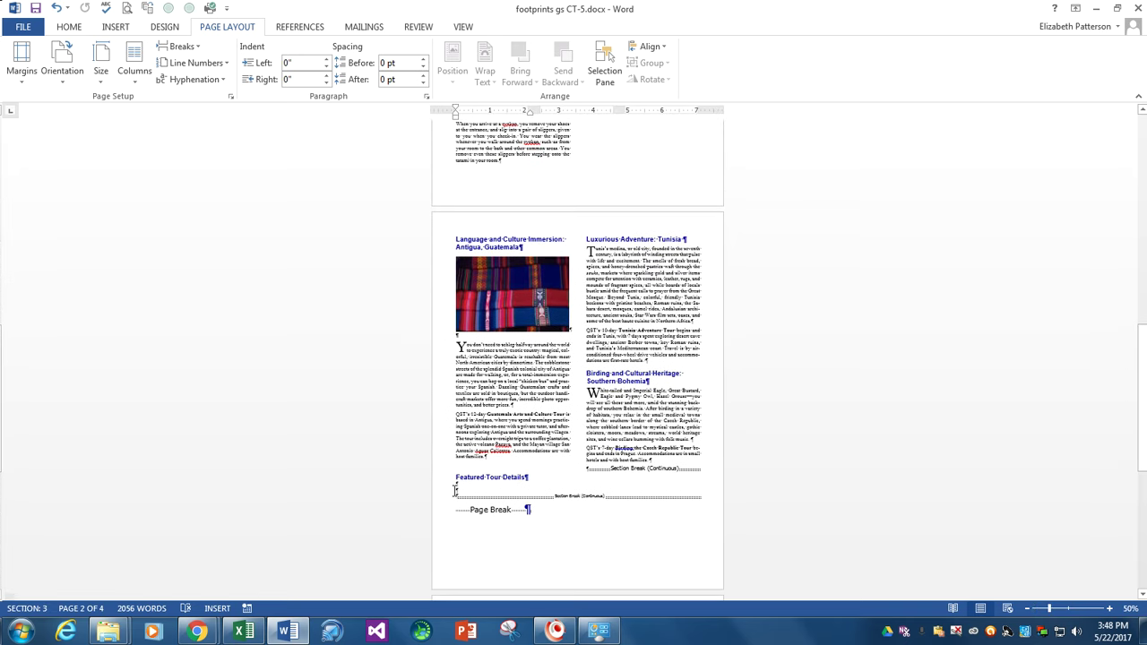
click(586, 239)
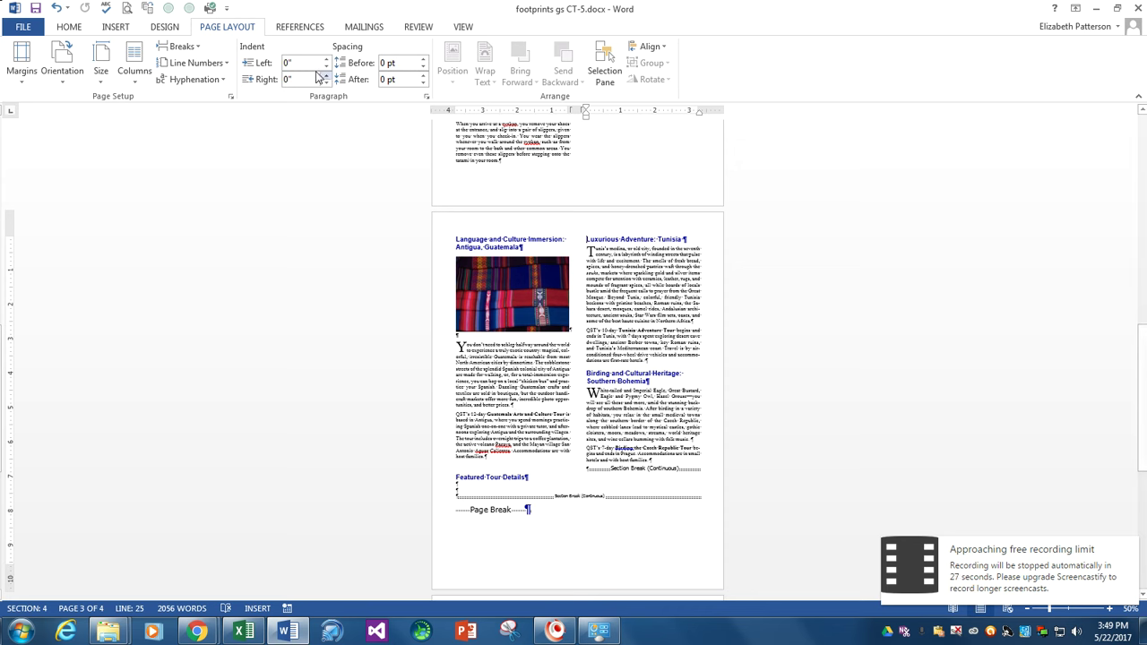
click(184, 46)
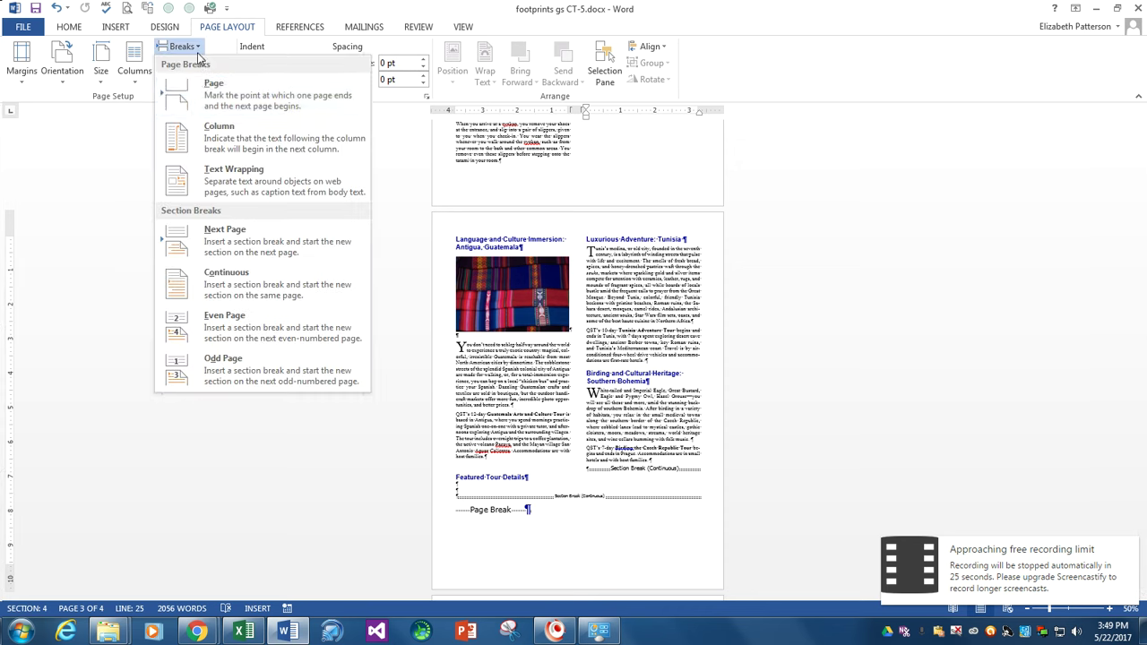
click(227, 150)
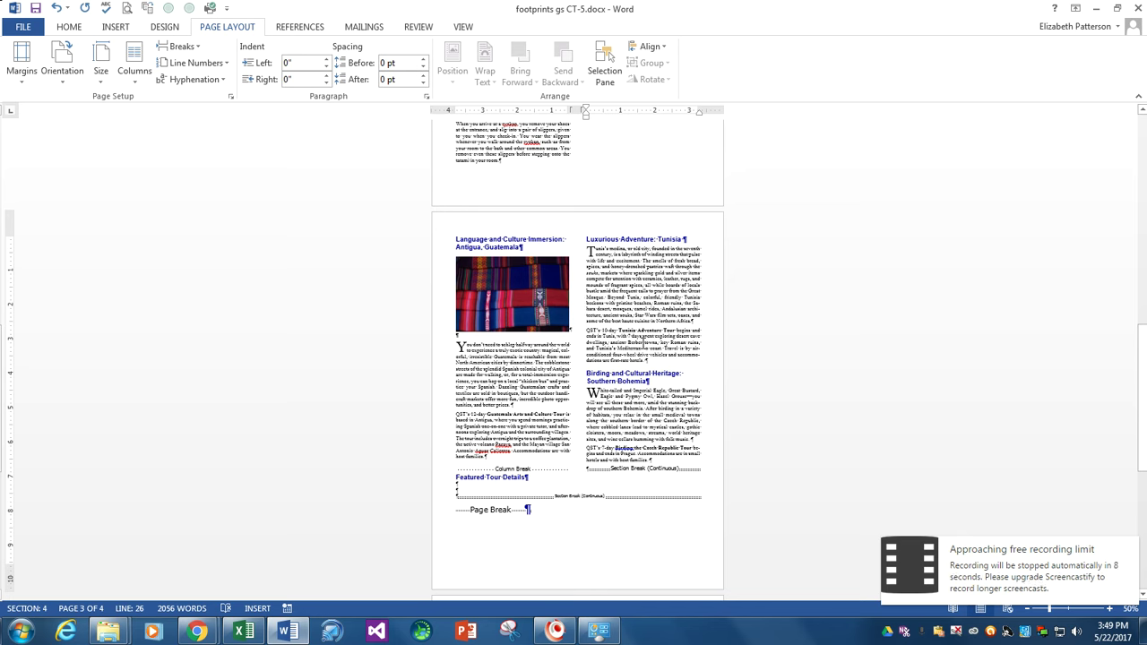
click(961, 548)
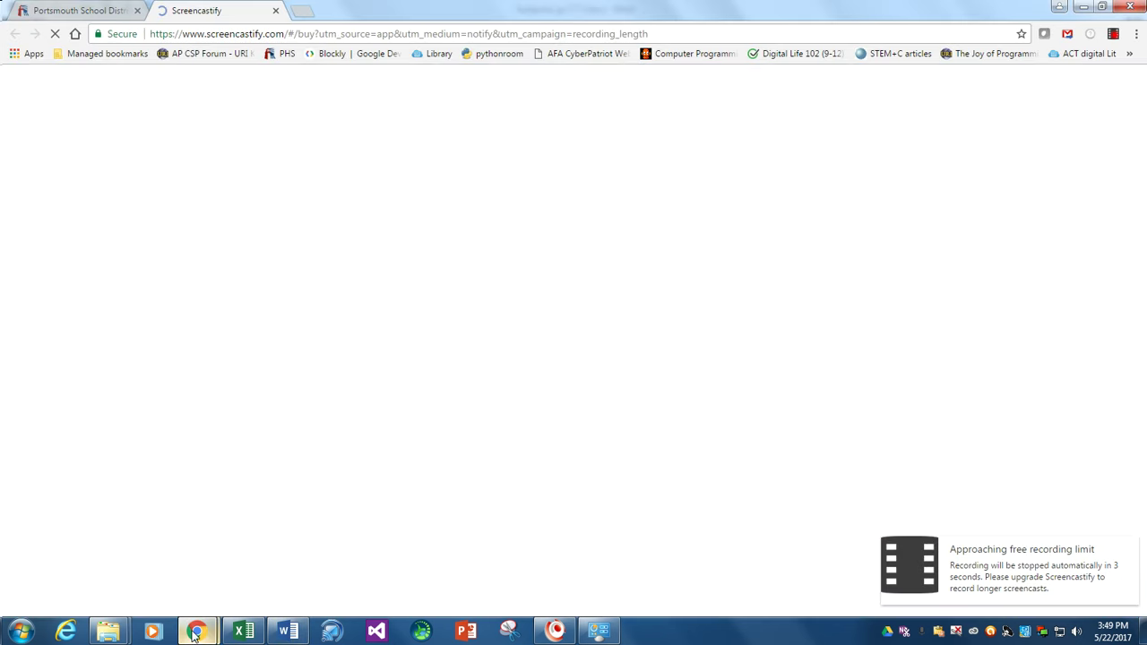
mouse_move(196, 634)
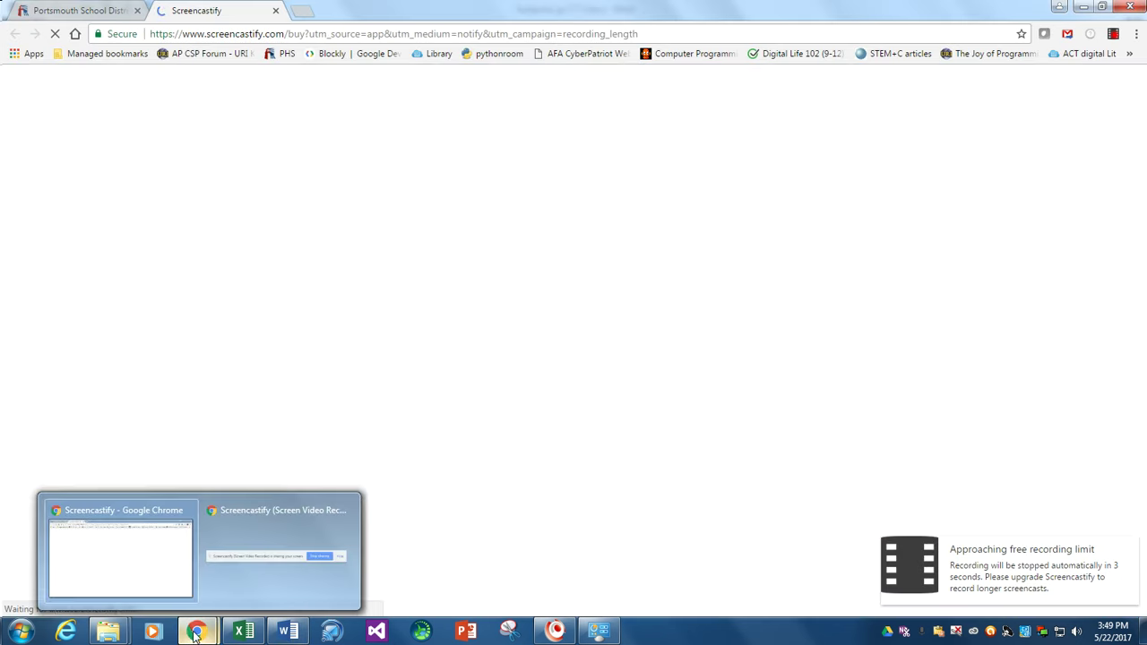